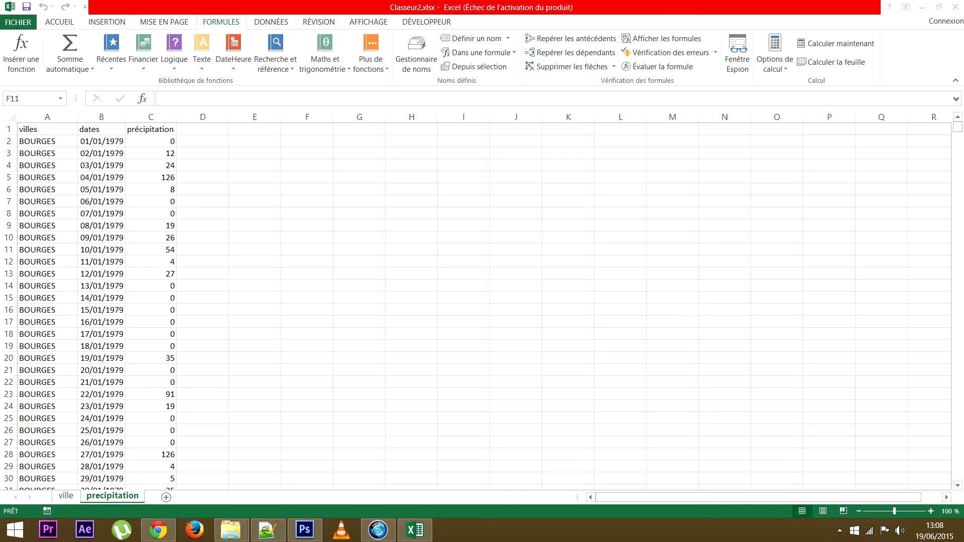
Step: Return to Classeur2.xlsx and select the whole villes, dates and précipitation block in columns A to C
key("alt+Tab")
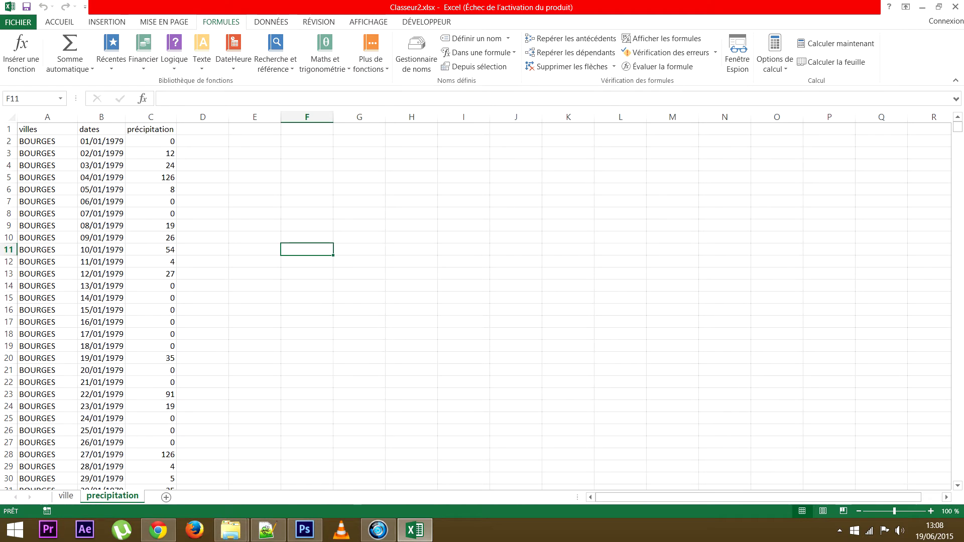
key("ctrl+Home")
key("ctrl+shift+Down")
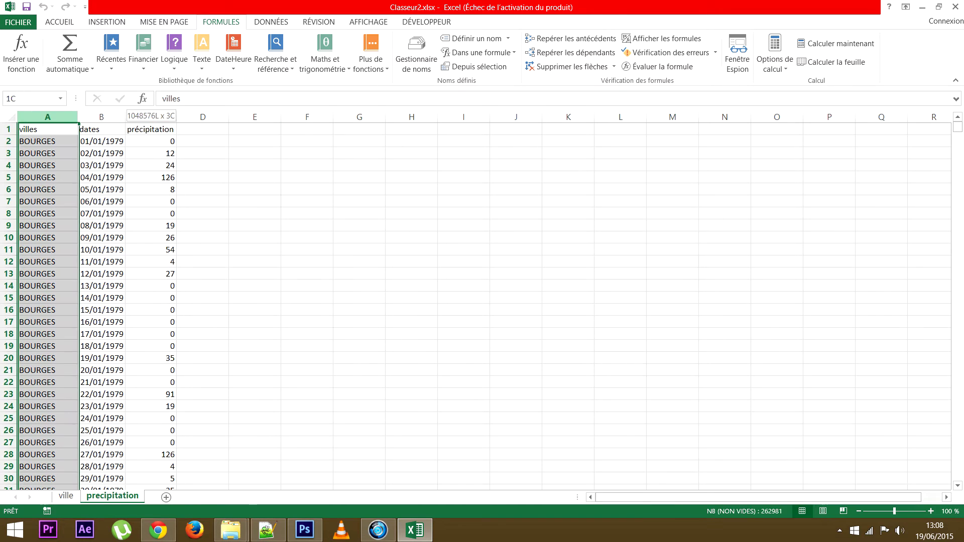
key("shift+Right")
key("shift+Right")
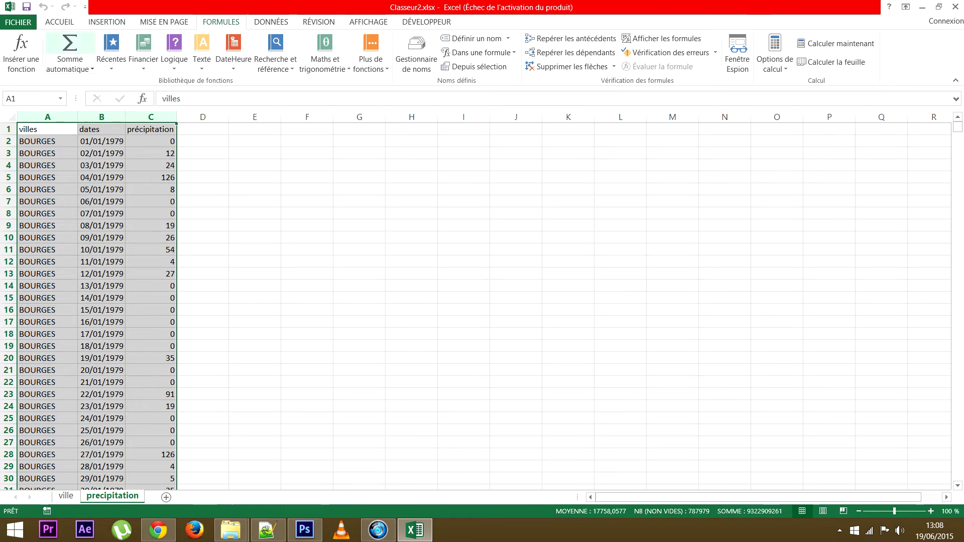
Step: Insert a pivot table from precipitation!$A:$C on a new worksheet
left_click(106, 22)
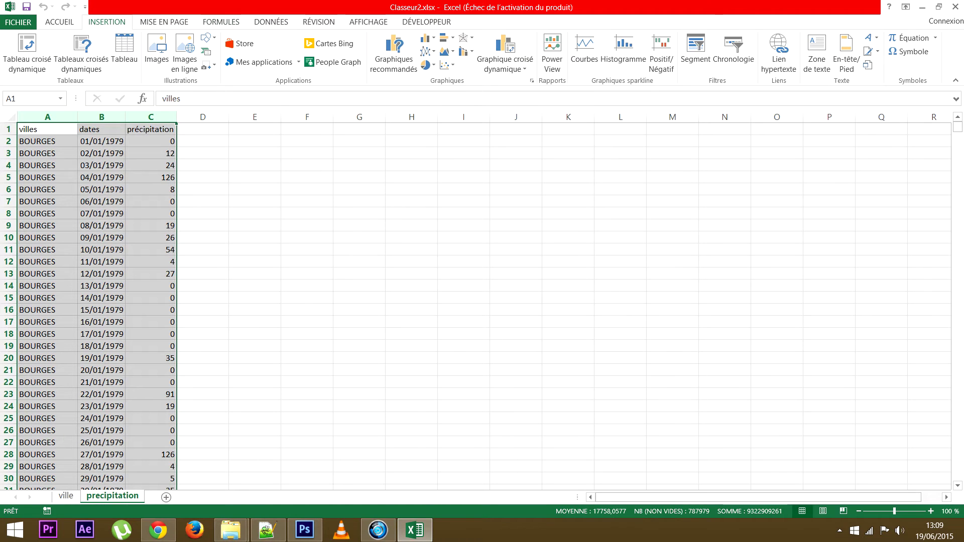
left_click(27, 52)
left_click_drag(48, 116, 150, 116)
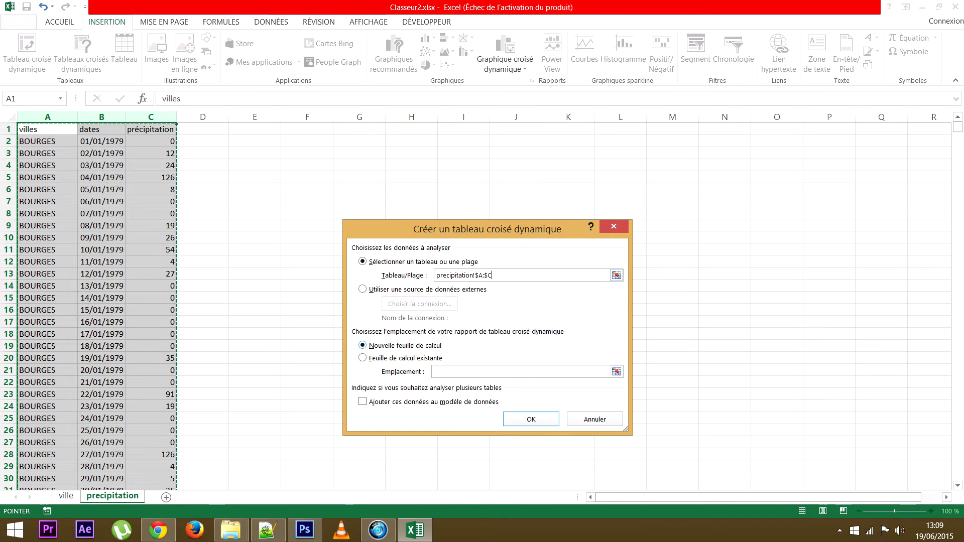
key("Return")
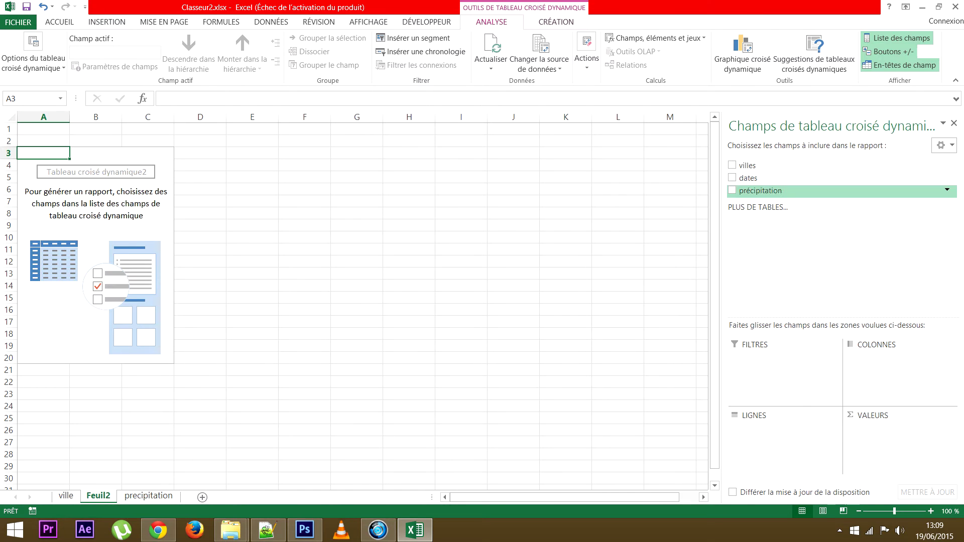
Step: Put villes in the pivot rows and précipitation in values, summarised as Moyenne (average)
left_click(732, 165)
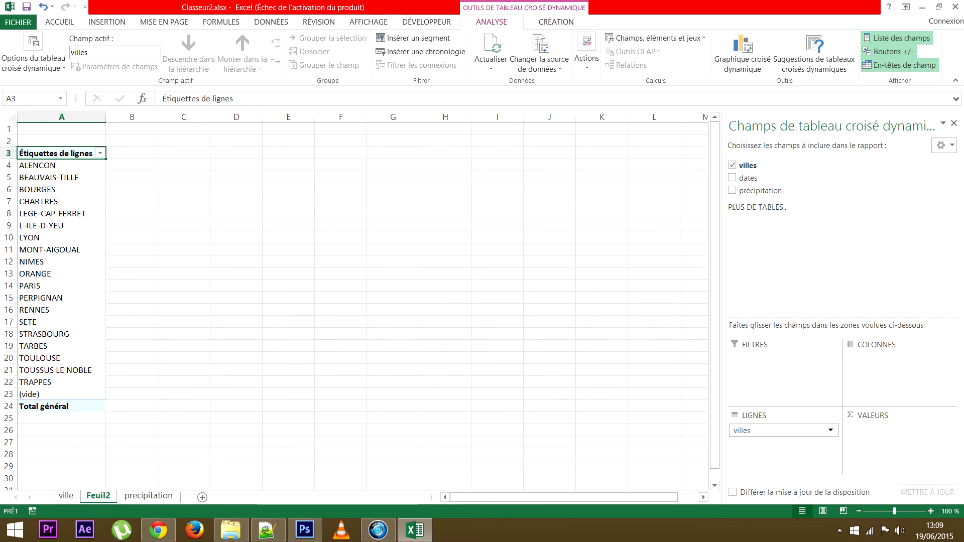
mouse_move(760, 190)
left_mouse_down()
mouse_move(899, 437)
mouse_move(898, 427)
left_mouse_up()
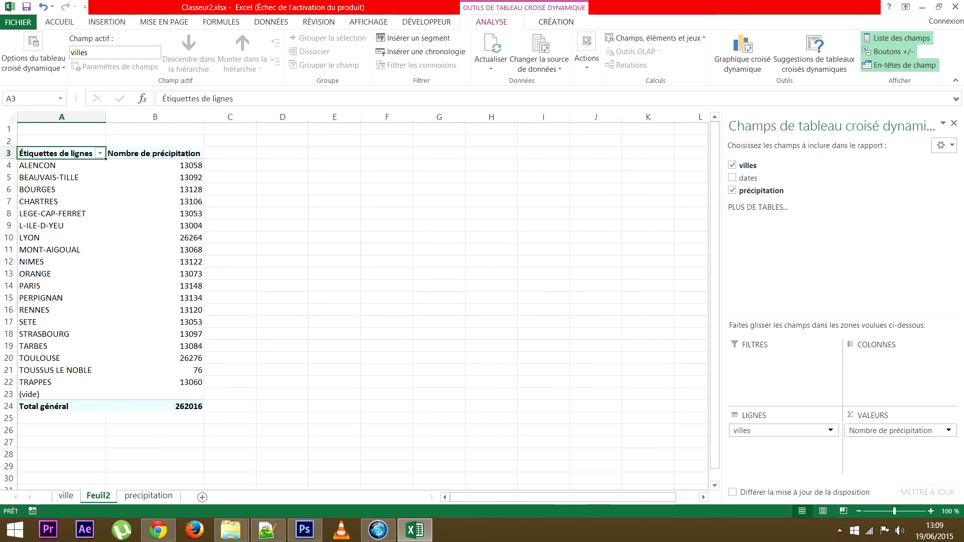
left_click(898, 430)
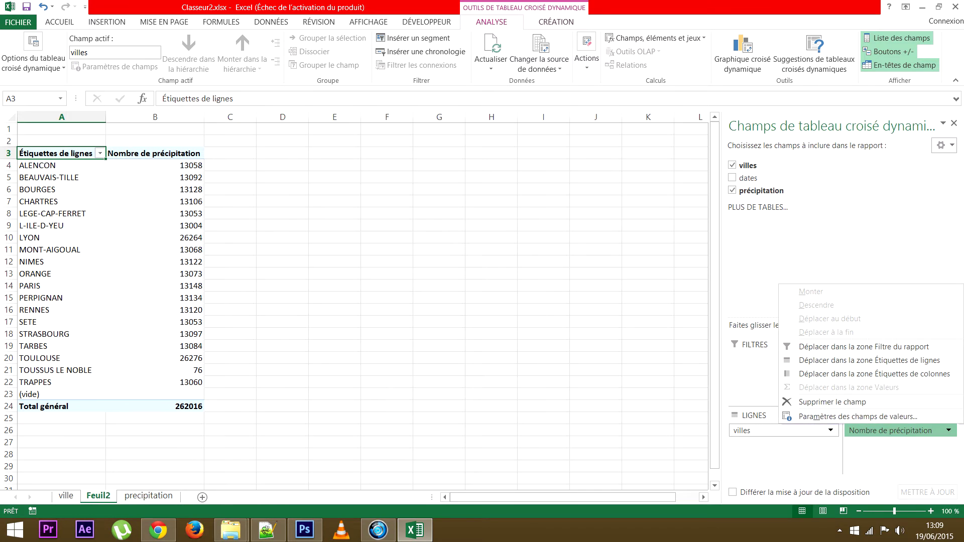
left_click(874, 416)
left_click(383, 356)
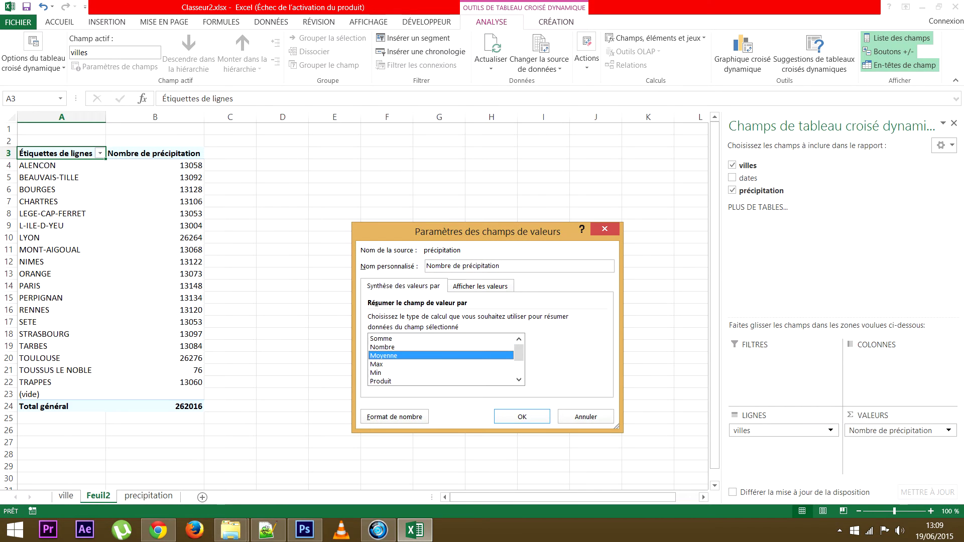
left_click(522, 417)
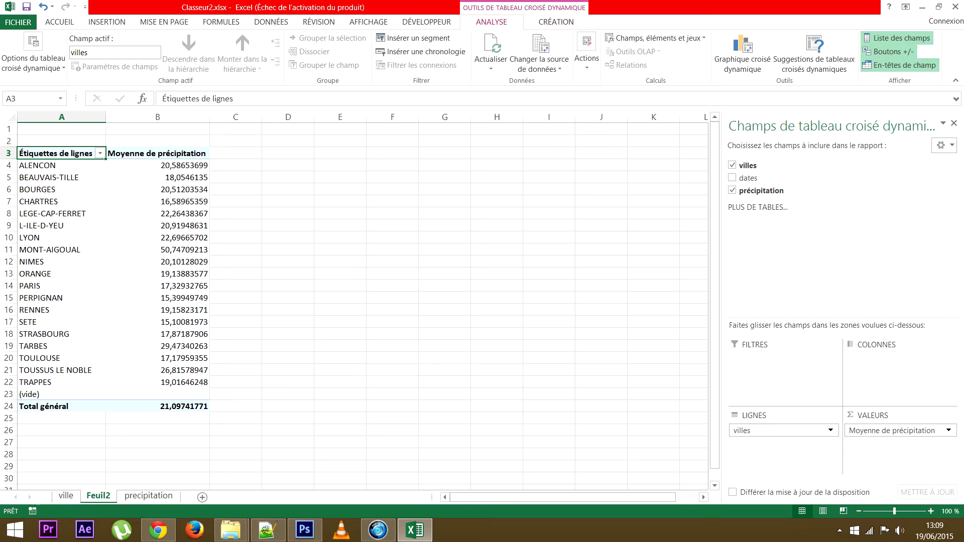
left_click(340, 201)
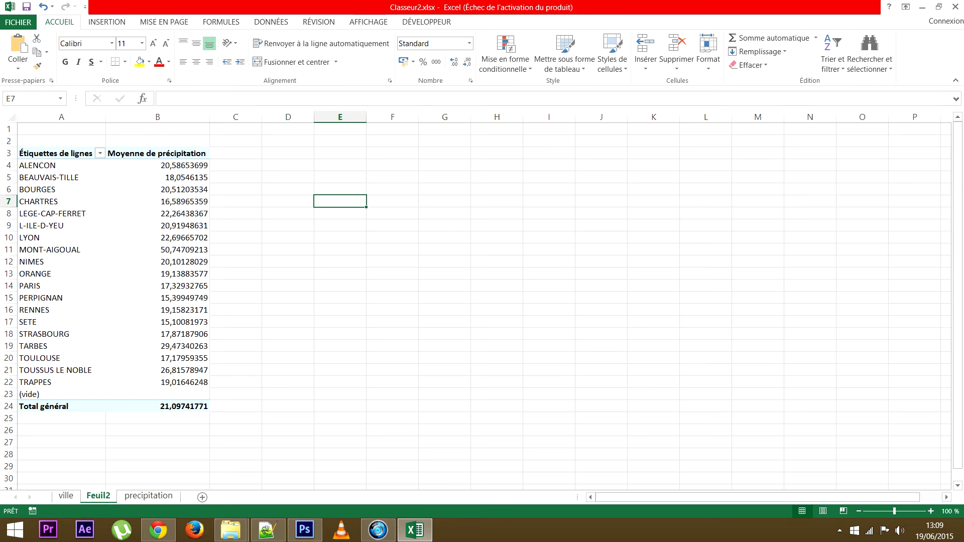
Step: Enter in E7 a LIREDONNEESTABCROISDYNAMIQUE formula pointing at B9, returning L-ILE-D-YEU's average 20,9194863
type("=")
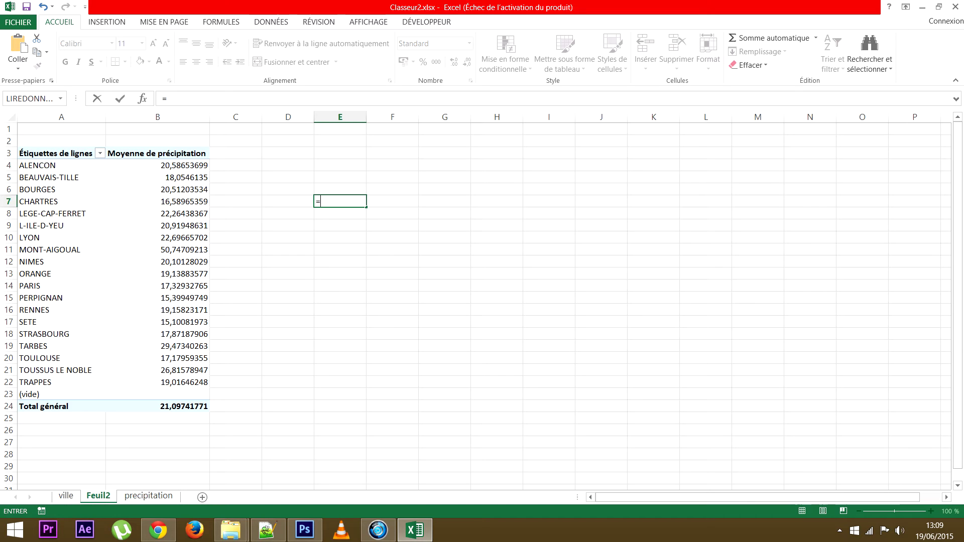
left_click(157, 225)
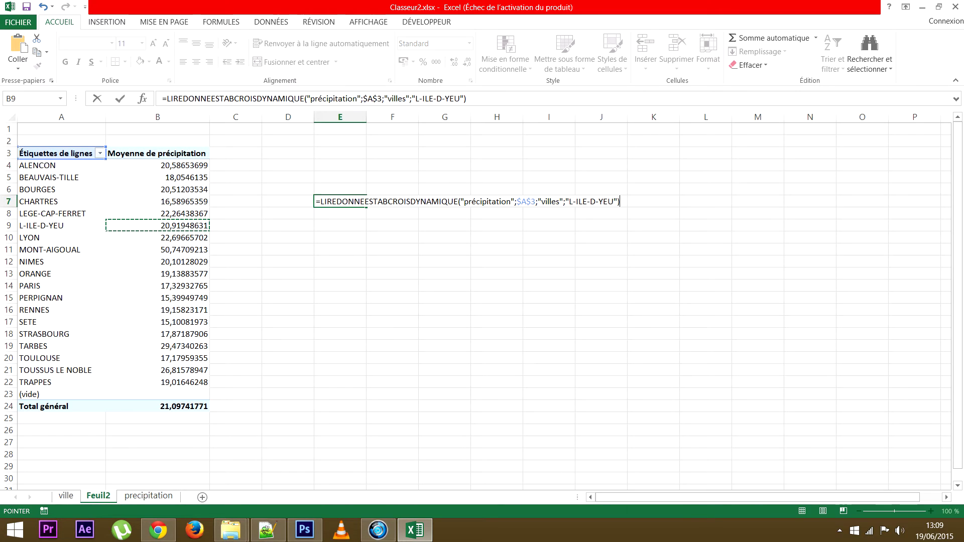
key("F2")
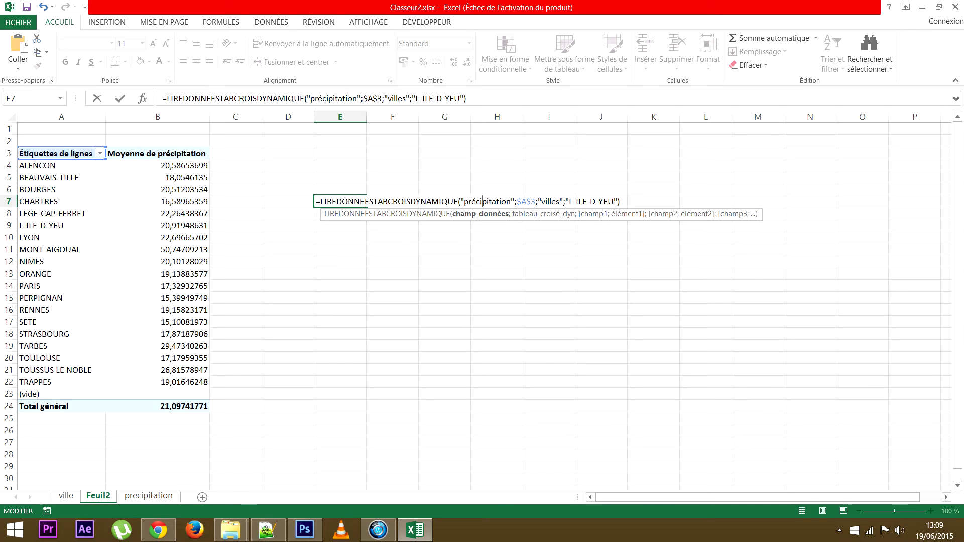
left_click(531, 202)
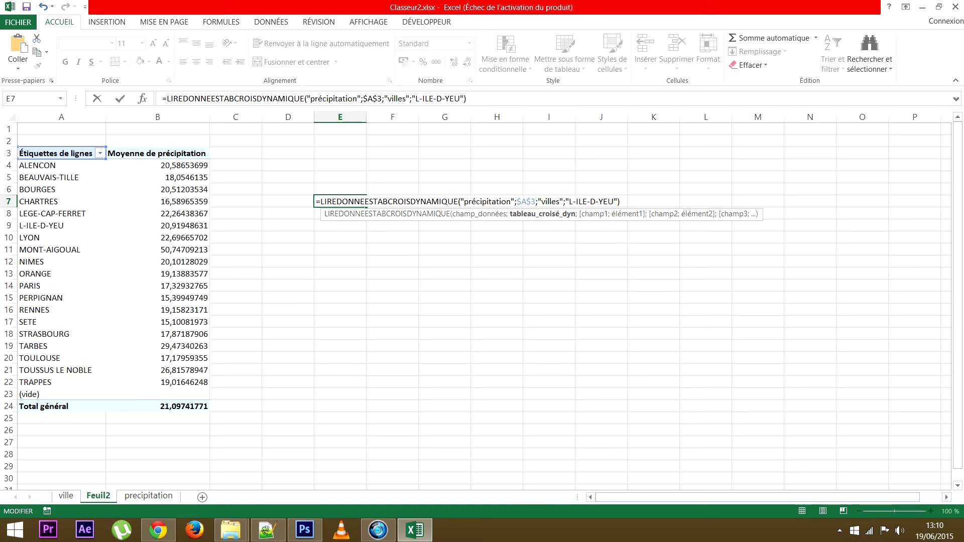
left_click(550, 201)
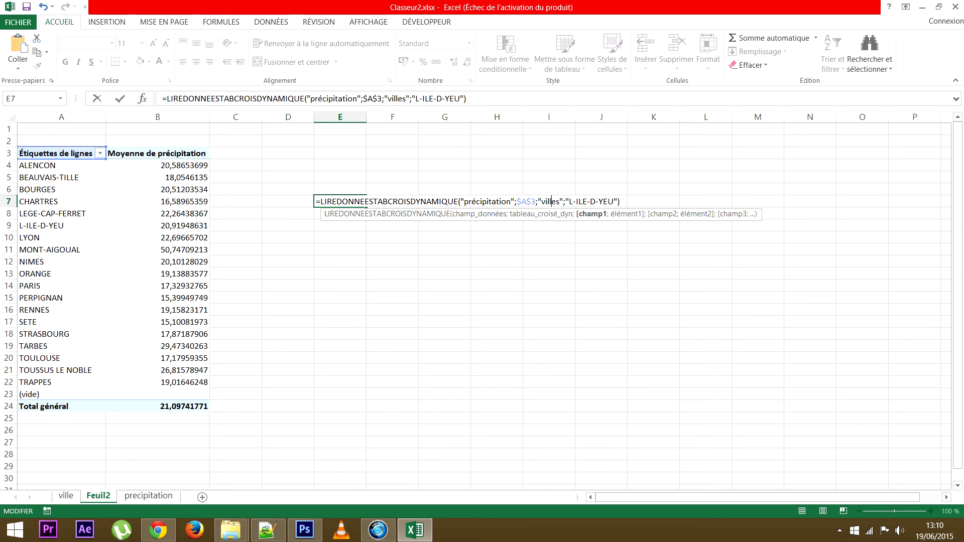
key("Return")
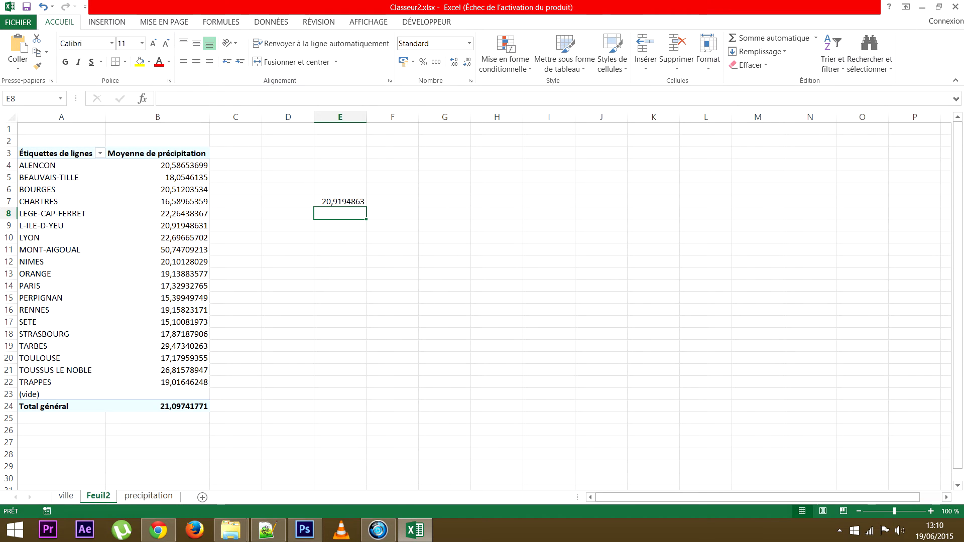
key("Up")
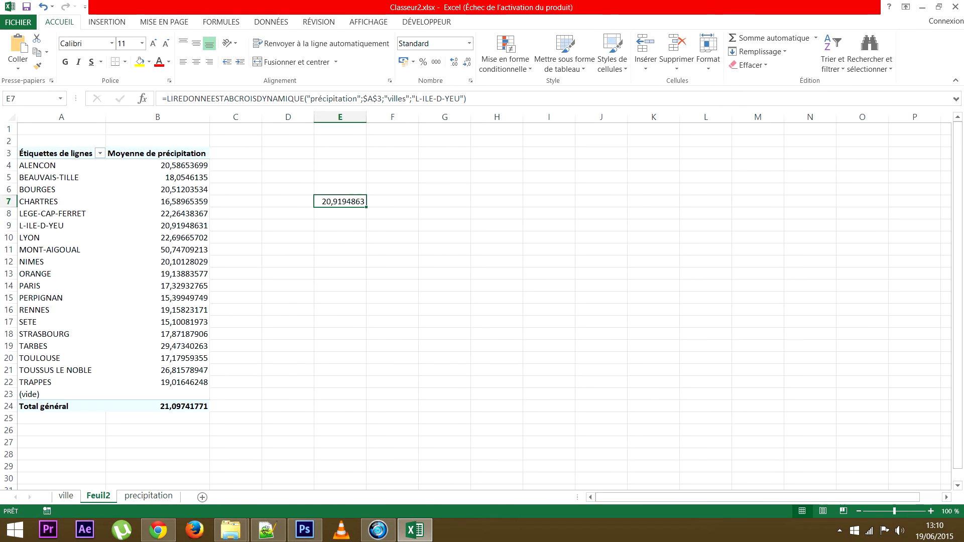
left_click(287, 201)
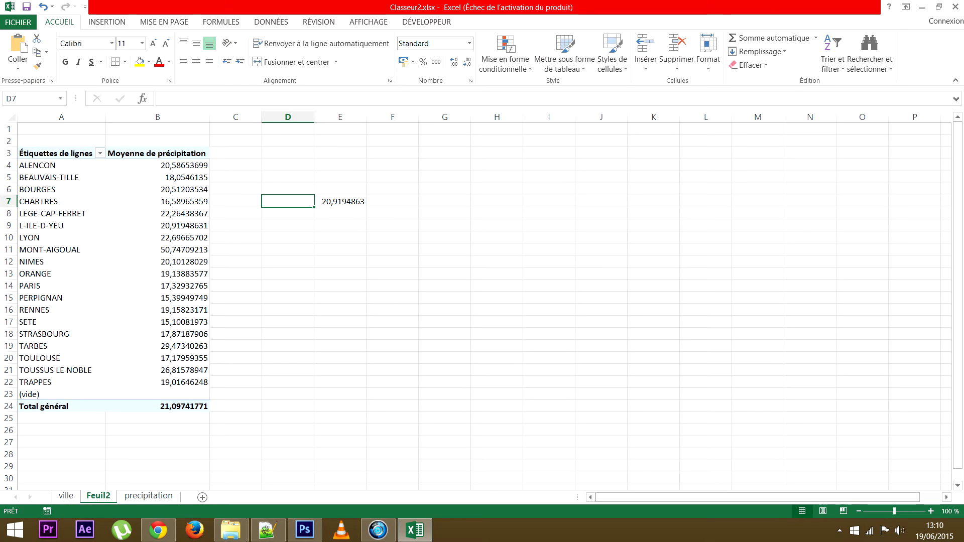
Step: Remove the villes/L-ILE-D-YEU criterion from E7's formula so it returns the overall average 21,0974177
left_click(340, 201)
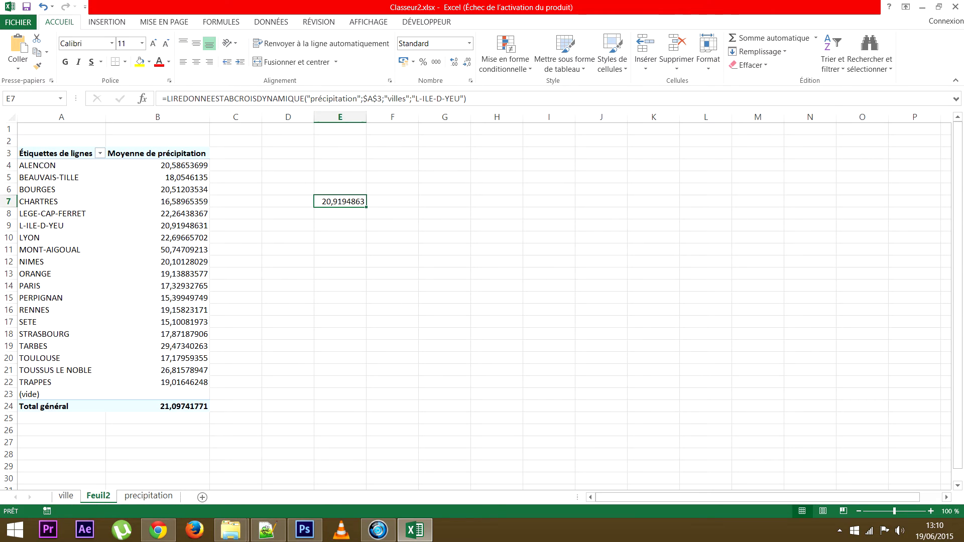
left_click_drag(384, 98, 463, 98)
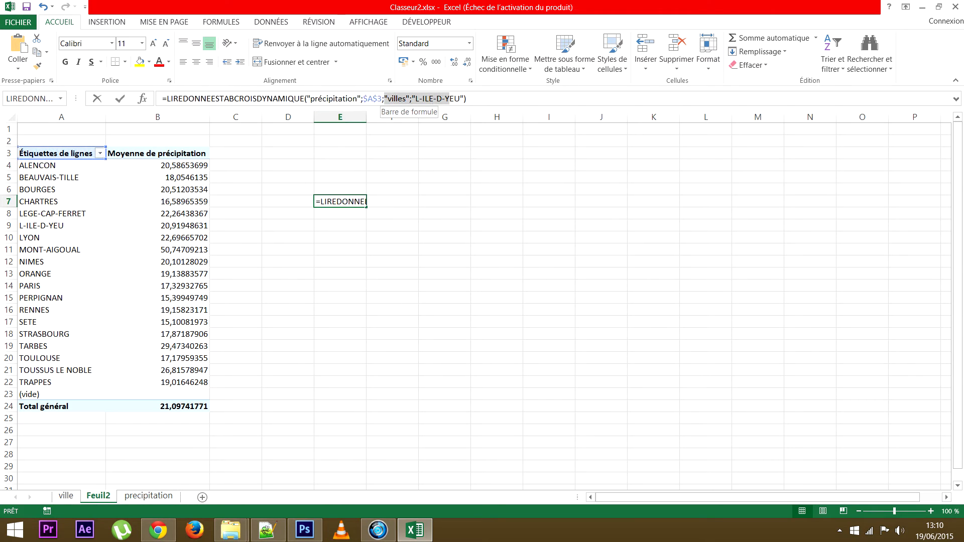
key("BackSpace")
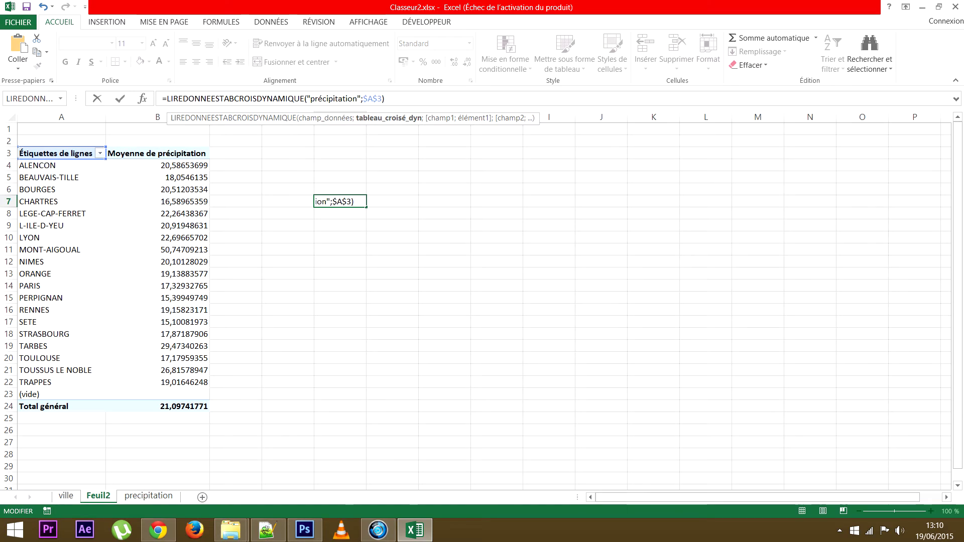
key("Return")
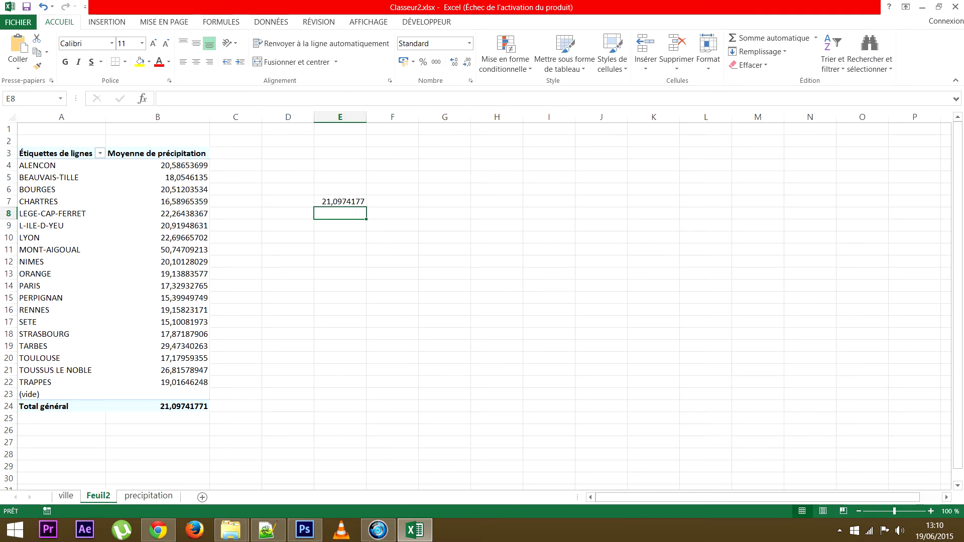
left_click(175, 406)
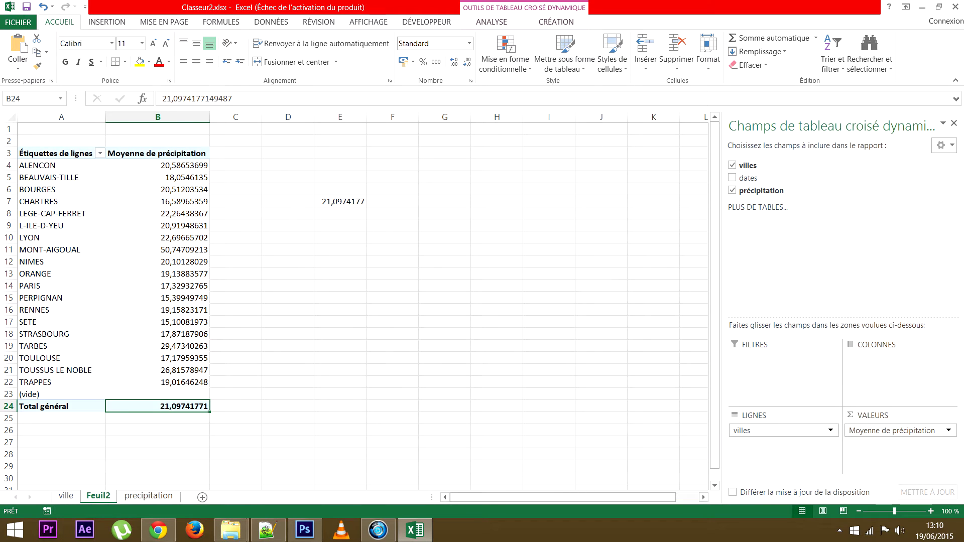
left_click(340, 201)
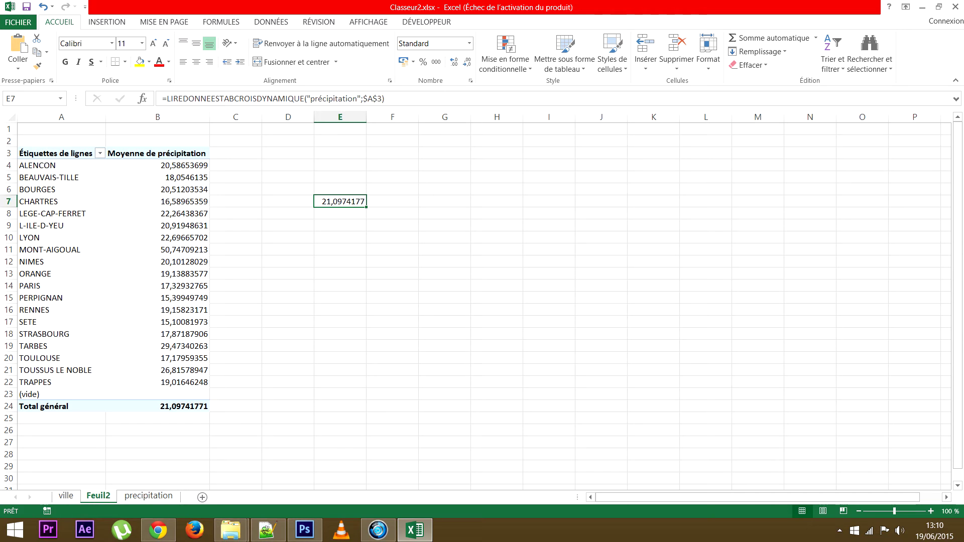
Step: Label D7 as 'total' and D8 as 'lyon'
left_click(288, 201)
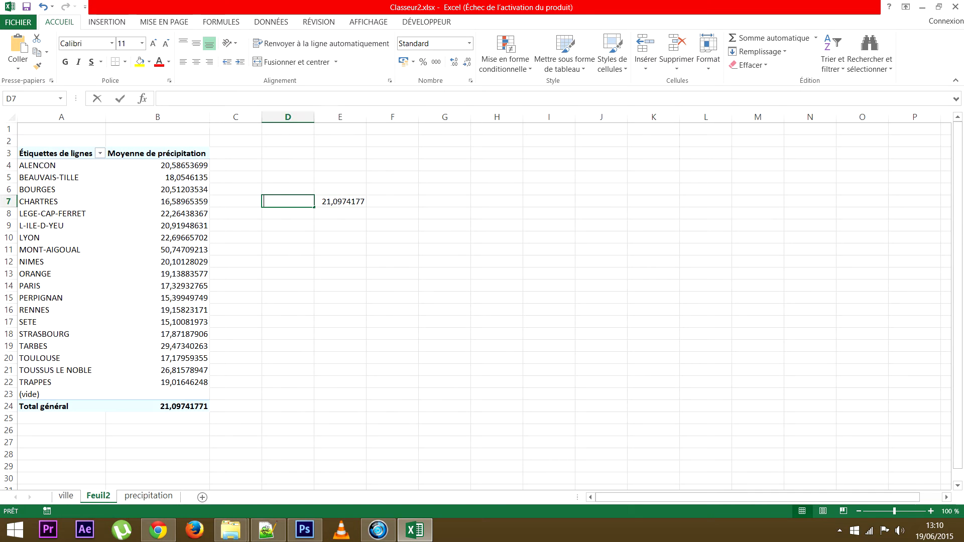
type("total")
key("Return")
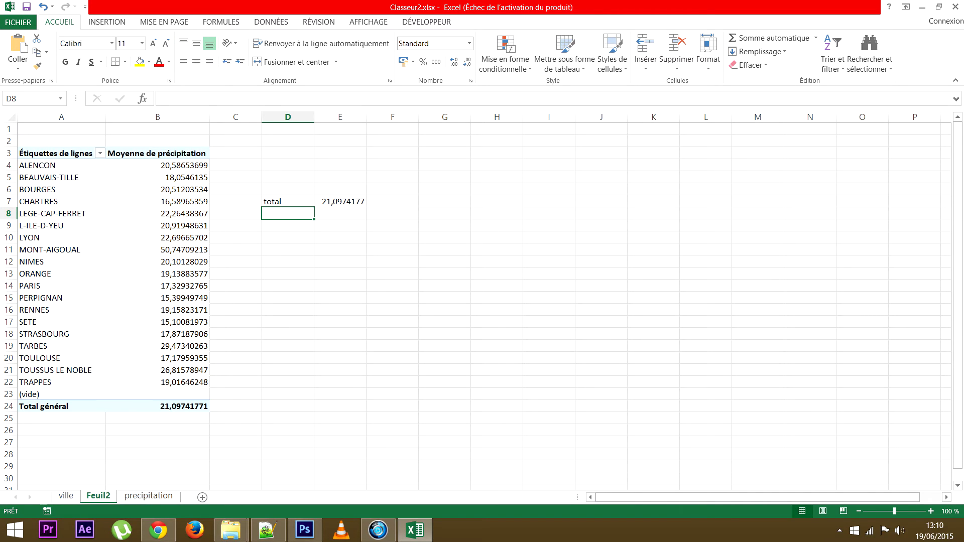
type("lyon")
key("Tab")
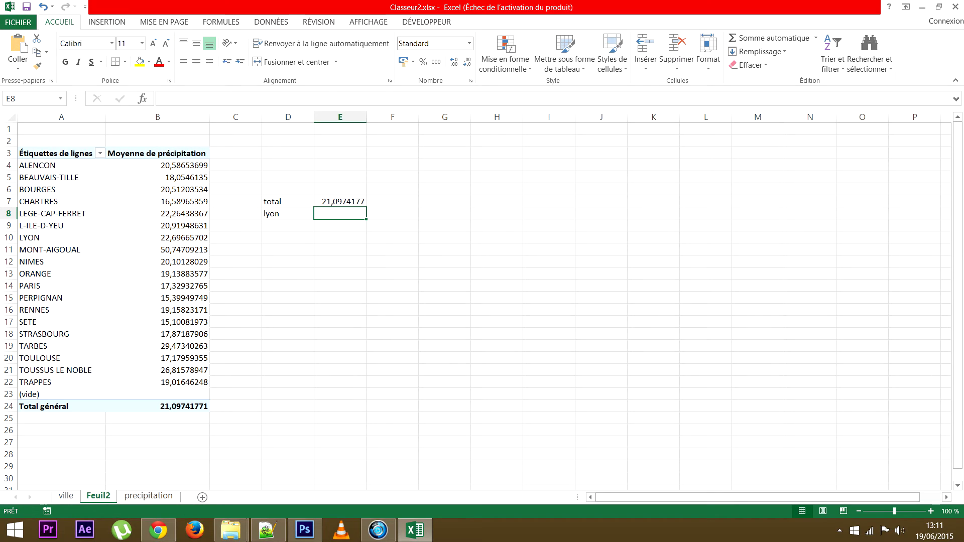
Step: In E8, reference the pivot's B10 cell to fetch LYON's average précipitation, 22,696657
type("=")
left_click(157, 238)
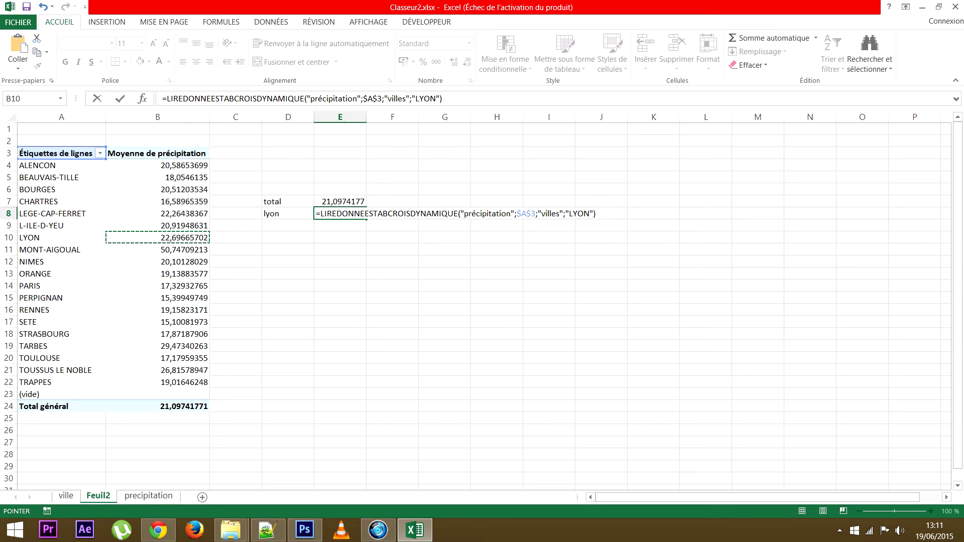
key("Return")
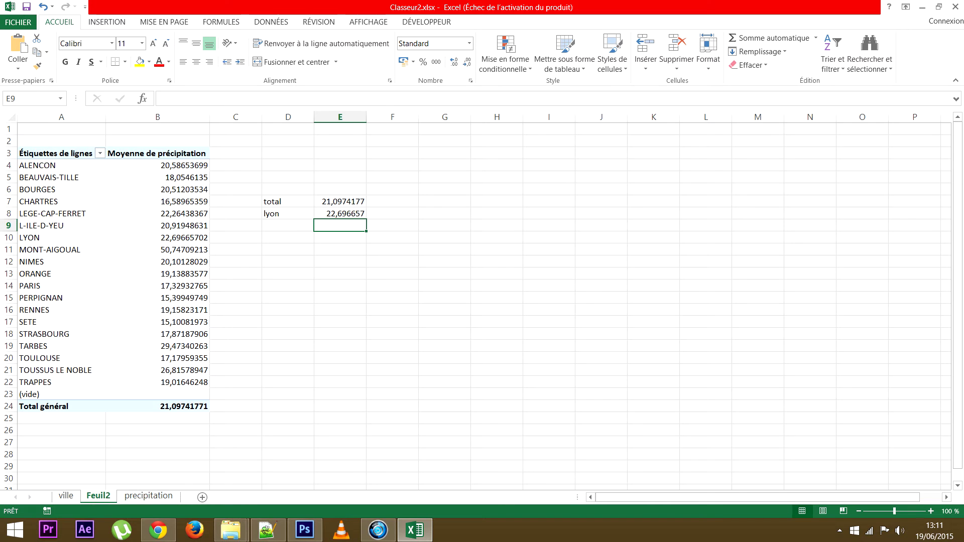
left_click(100, 153)
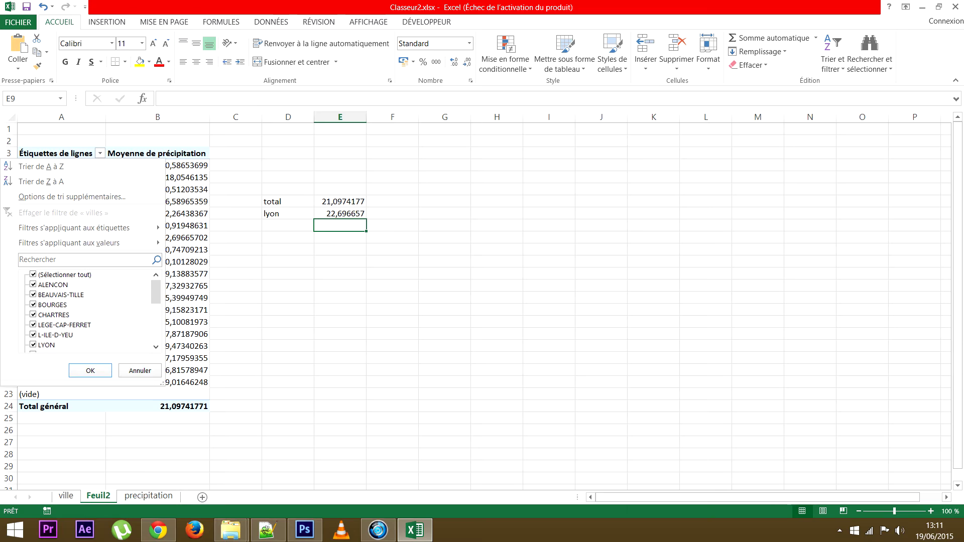
Step: Sort the pivot's cities Z to A and confirm E7:E8 still show 21,0974177 and 22,696657
left_click(41, 181)
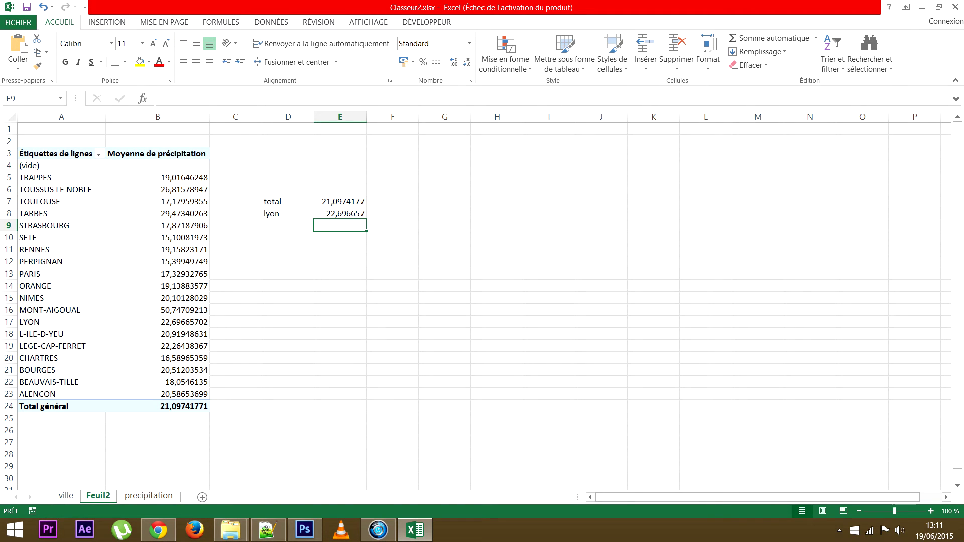
left_click_drag(339, 201, 339, 213)
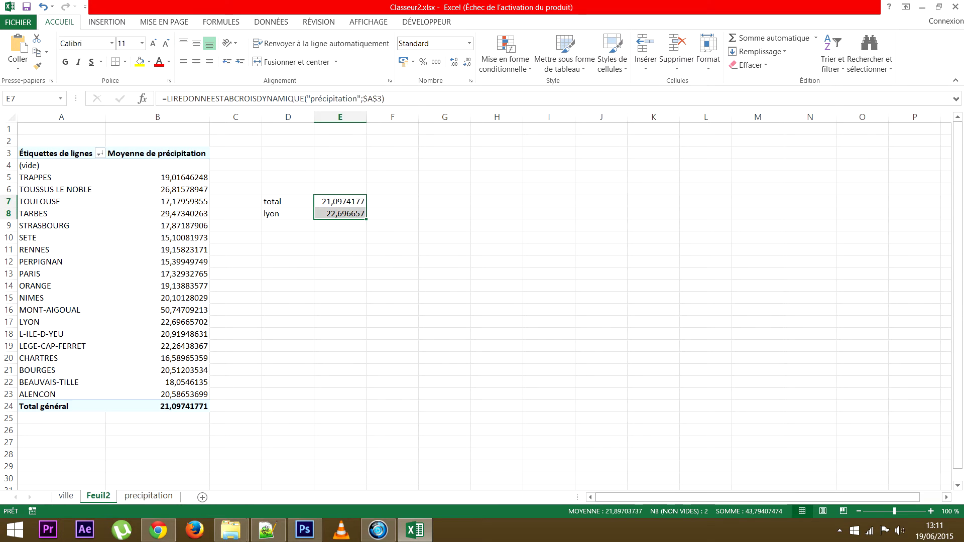
left_click(100, 153)
Step: Sort the cities back A to Z and label D9 as 'total'
left_click(41, 169)
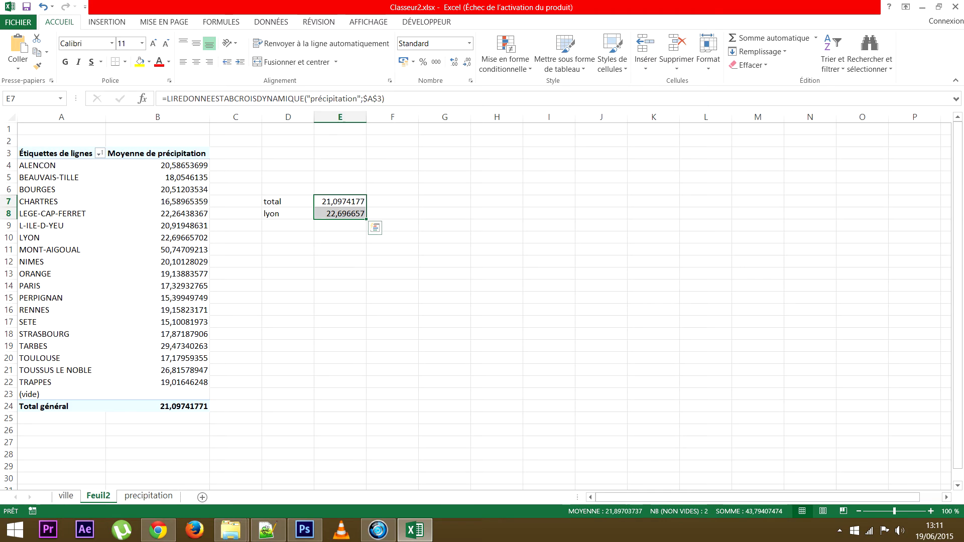
left_click(288, 225)
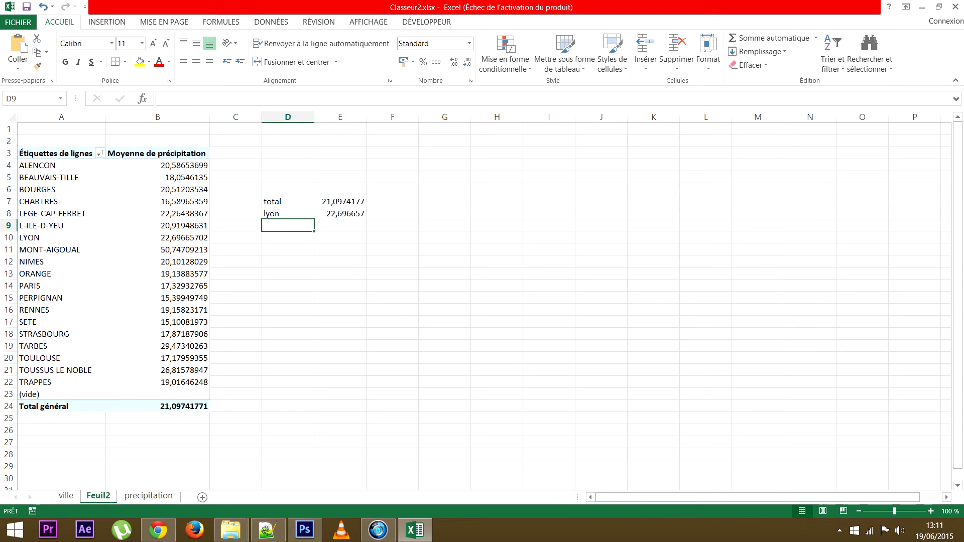
type("t")
key("BackSpace")
type("total")
key("Tab")
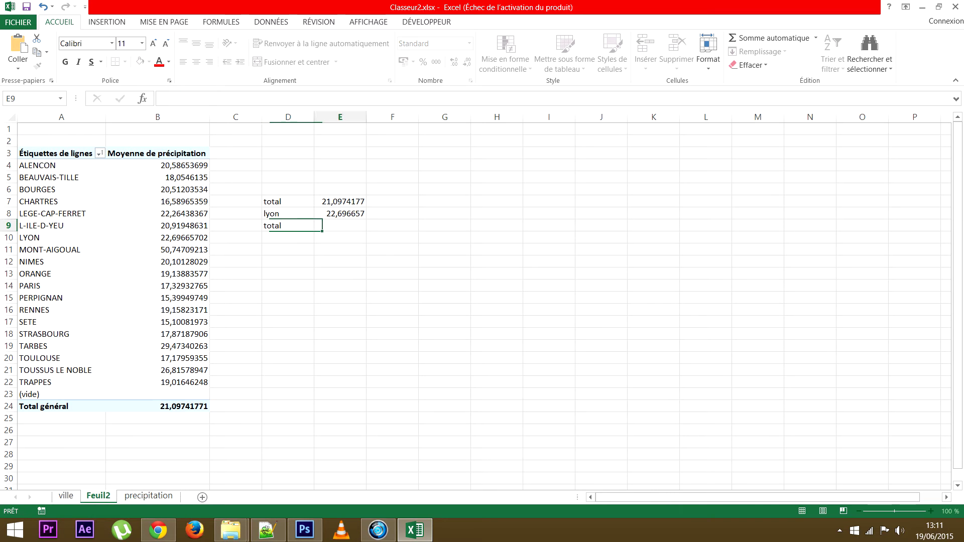
Step: Enter =SOMME(B4:B7) in E9, summing the first four city averages to 75,7428394
type("=somme")
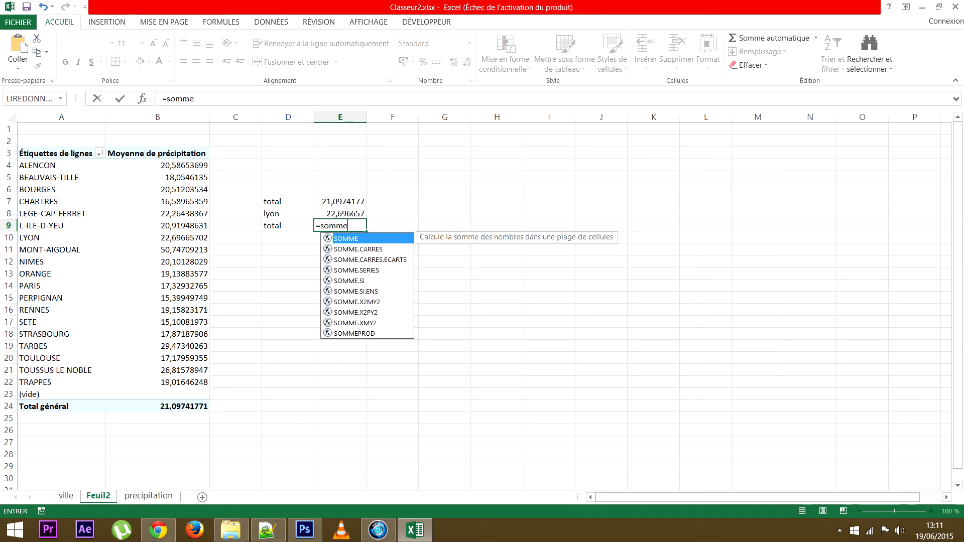
type("(")
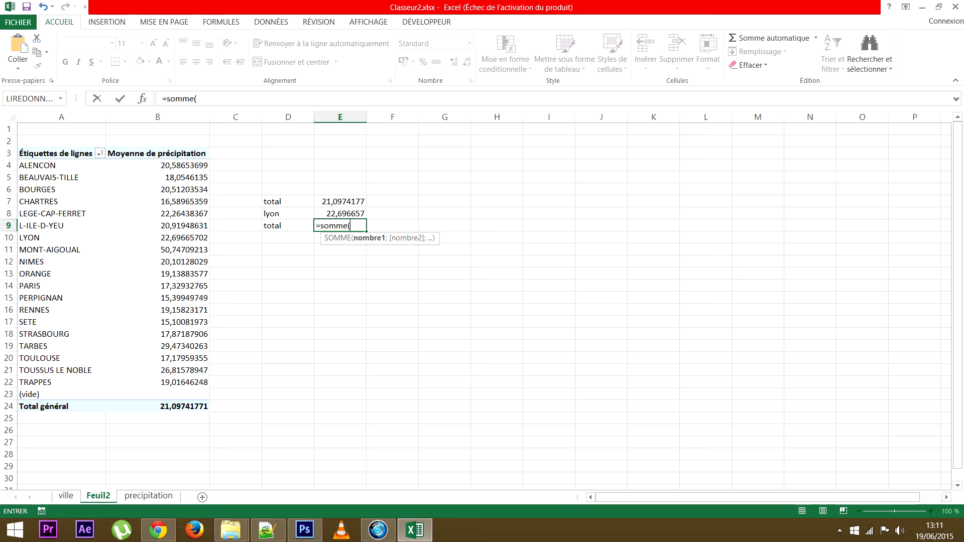
left_click_drag(181, 165, 181, 201)
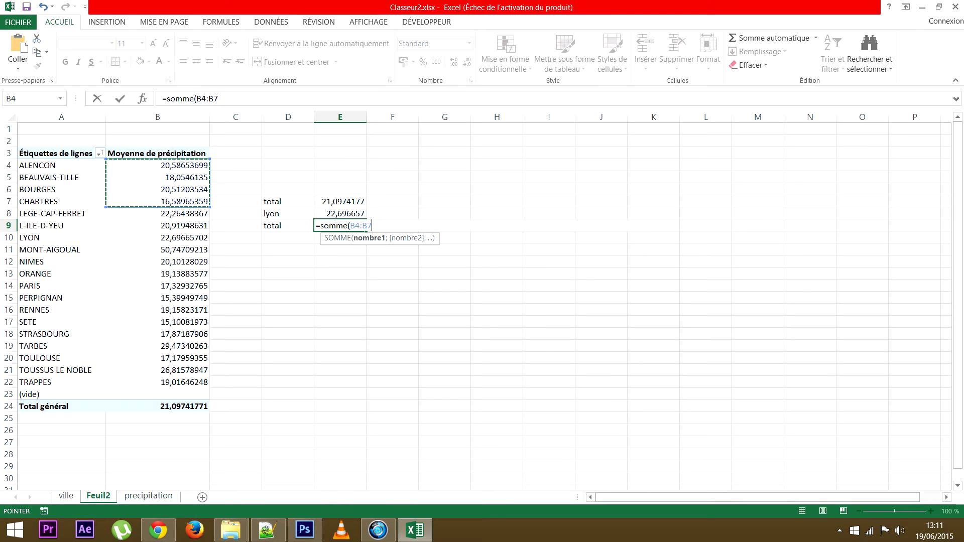
type(")")
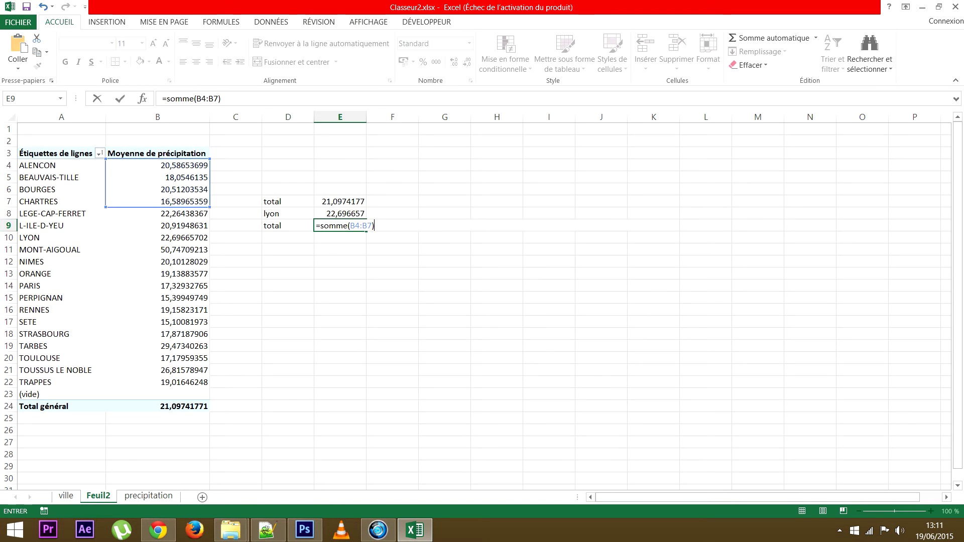
key("Return")
left_click(340, 226)
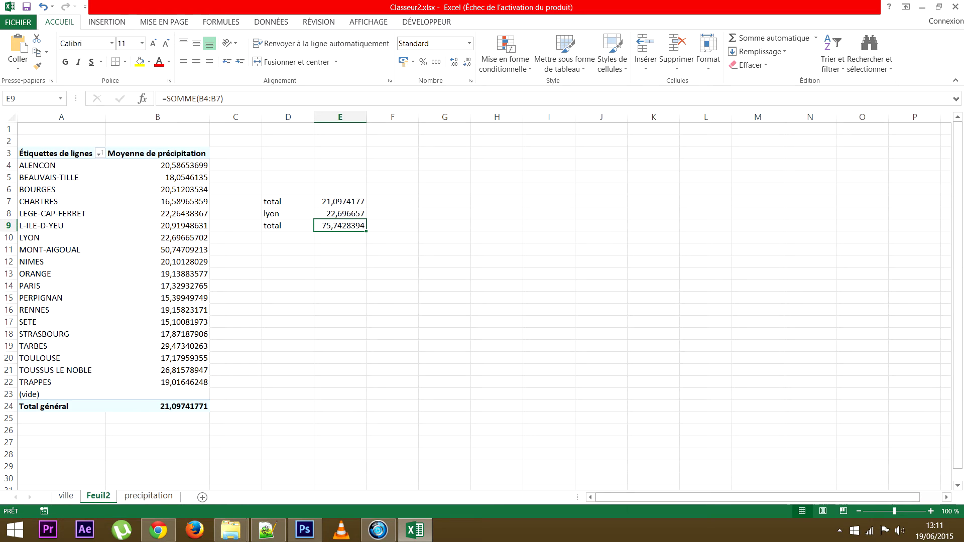
left_click(99, 153)
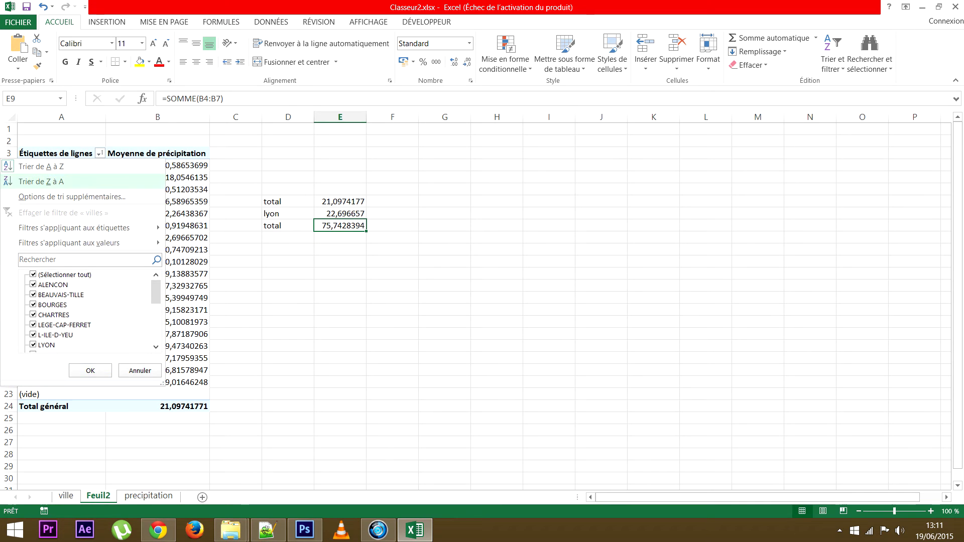
left_click(45, 180)
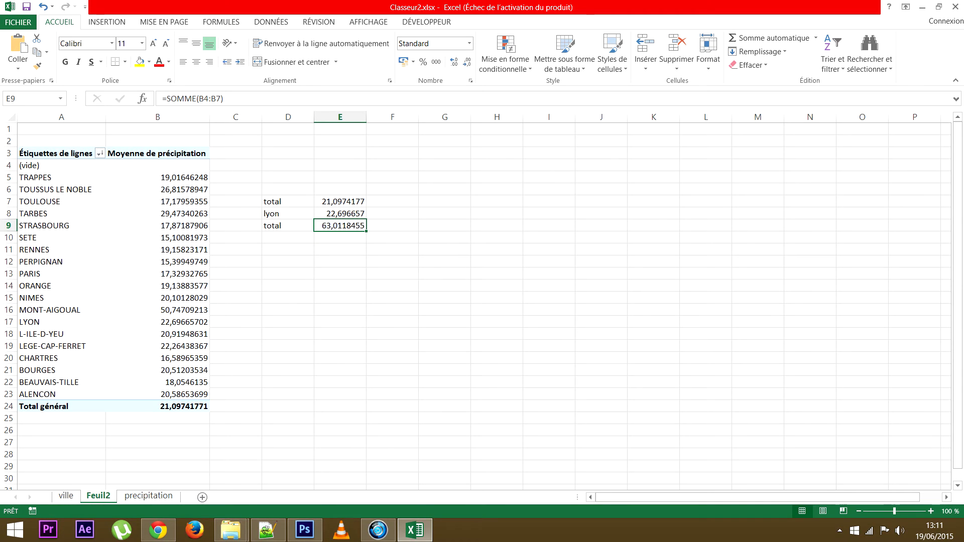
left_click_drag(157, 165, 157, 201)
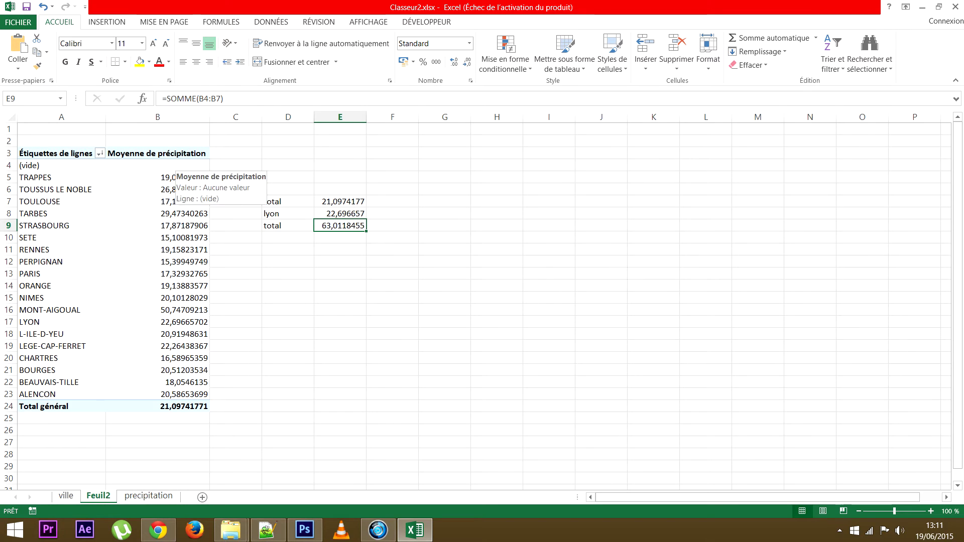
left_click_drag(171, 165, 171, 213)
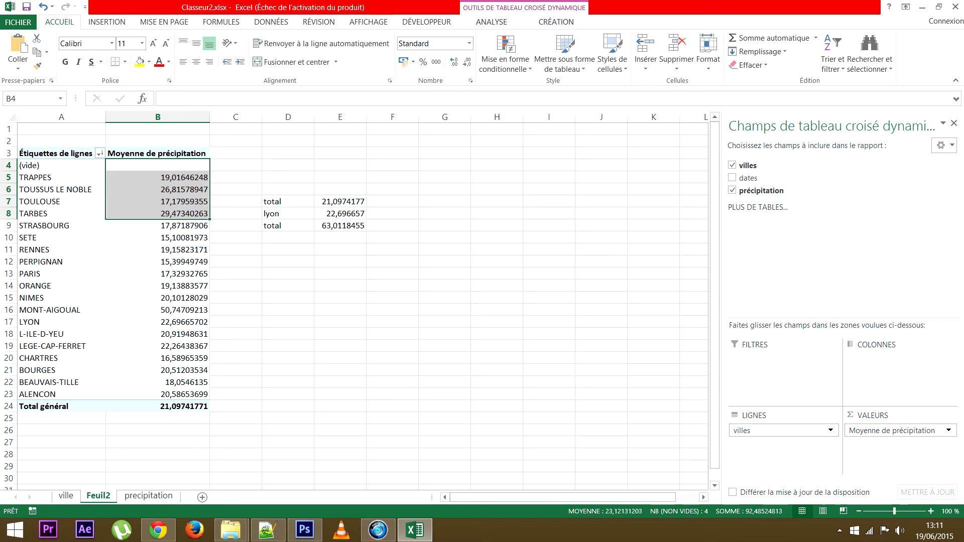
left_click(339, 201)
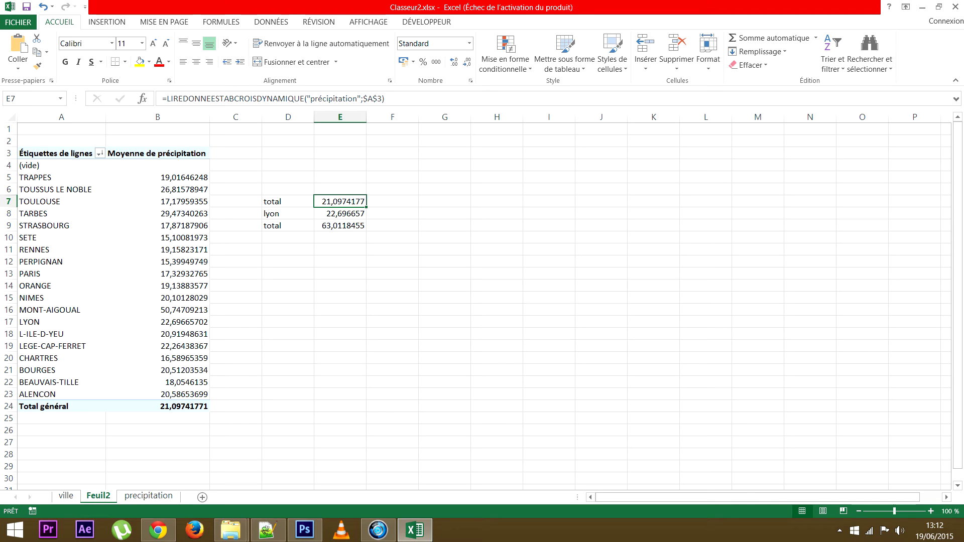
left_click(166, 250)
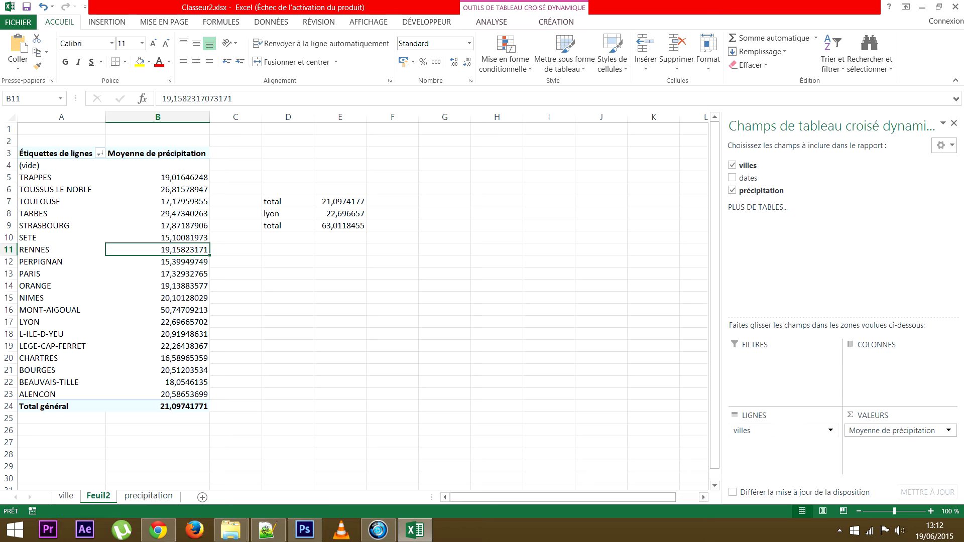
left_click(731, 166)
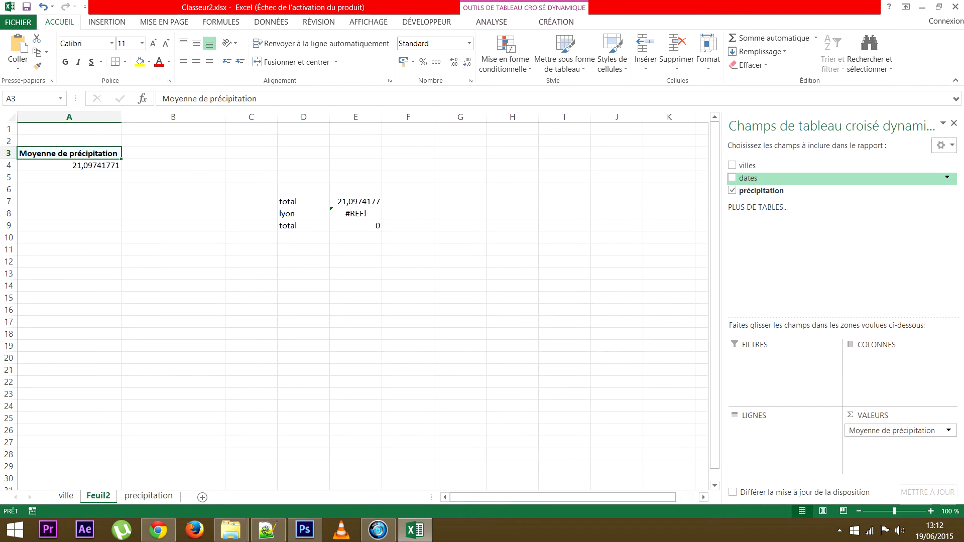
Step: Put dates in the pivot rows instead of villes and group them by Années, from 1979 onward
left_click_drag(748, 177, 783, 430)
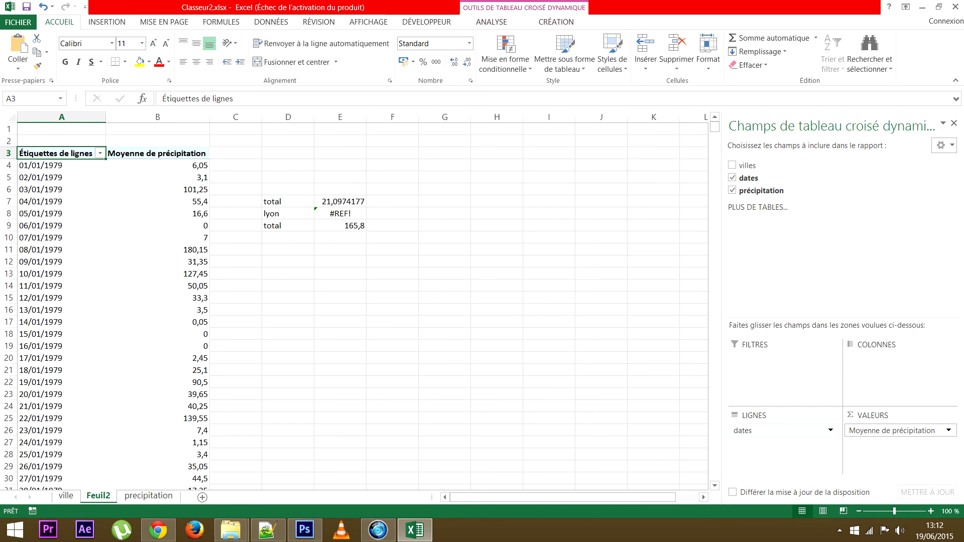
right_click(50, 242)
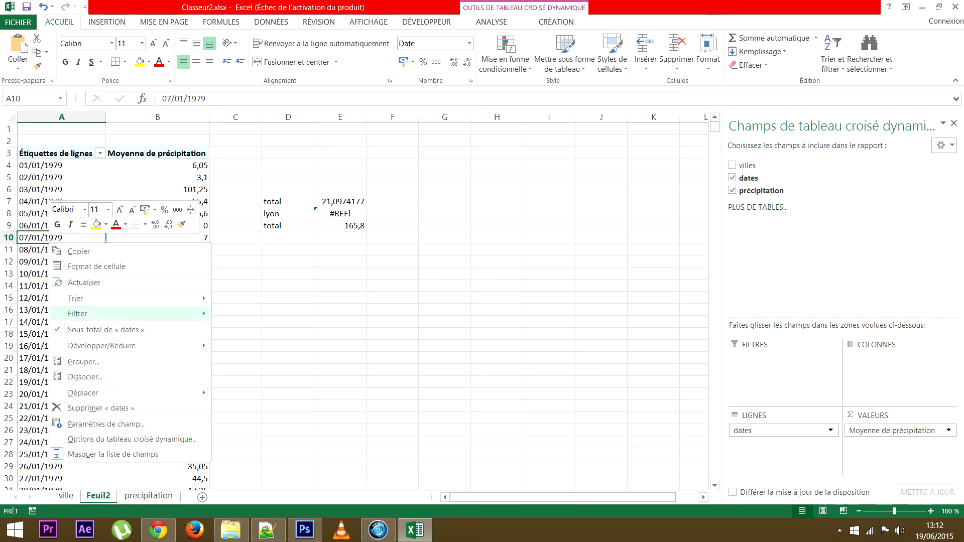
left_click(84, 362)
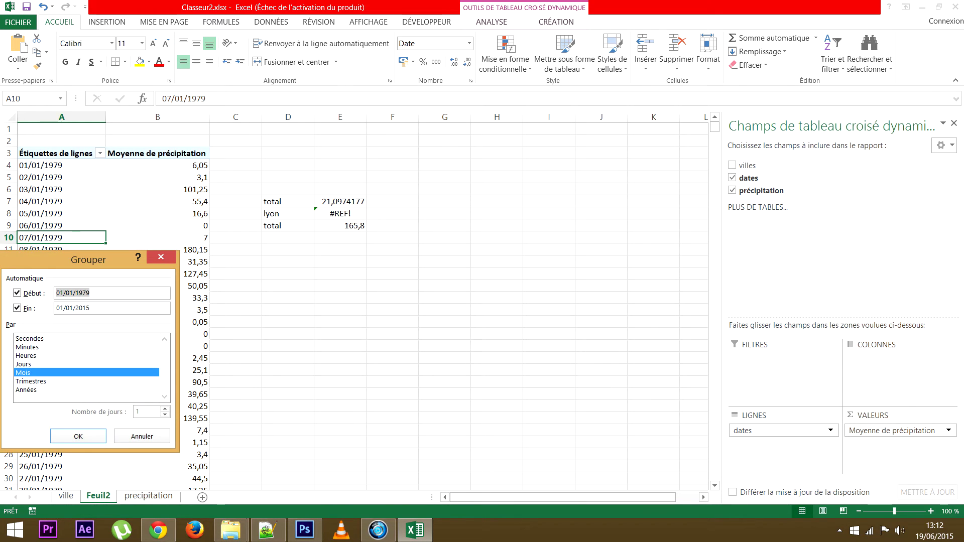
left_click(27, 390)
left_click(23, 373)
left_click(78, 436)
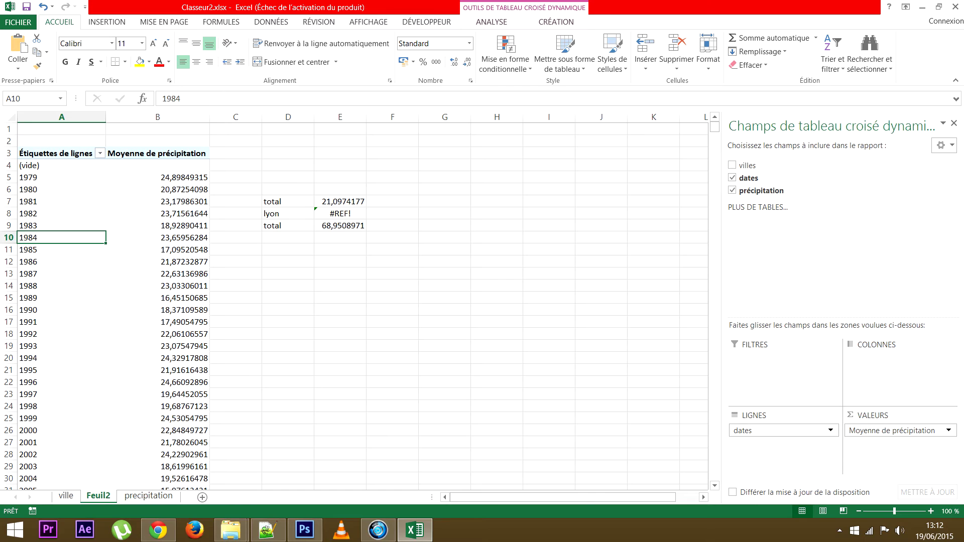
left_click(340, 213)
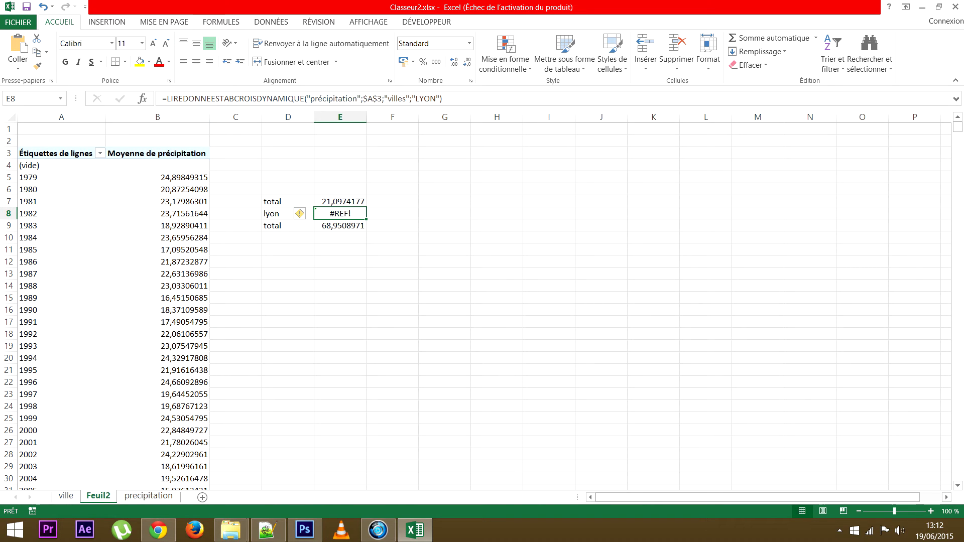
left_click(61, 226)
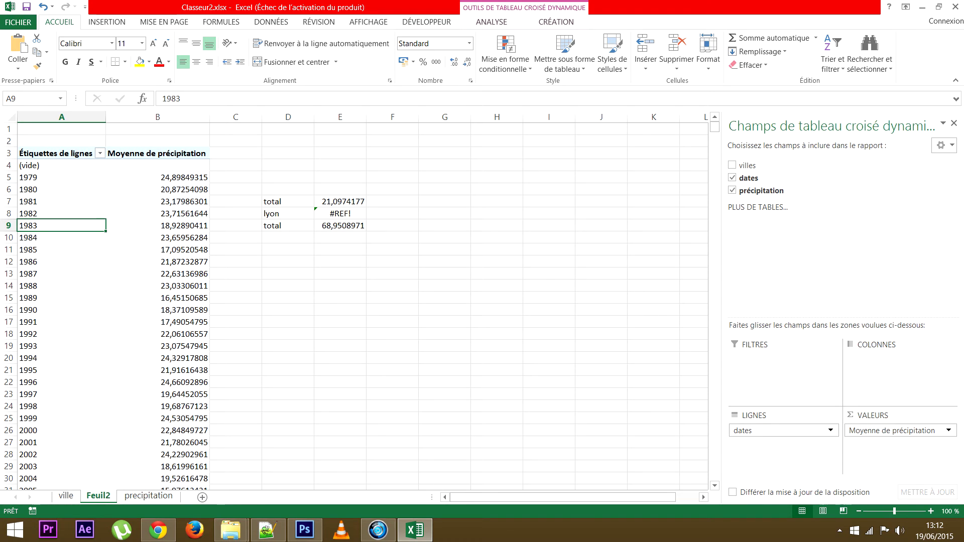
left_click(445, 201)
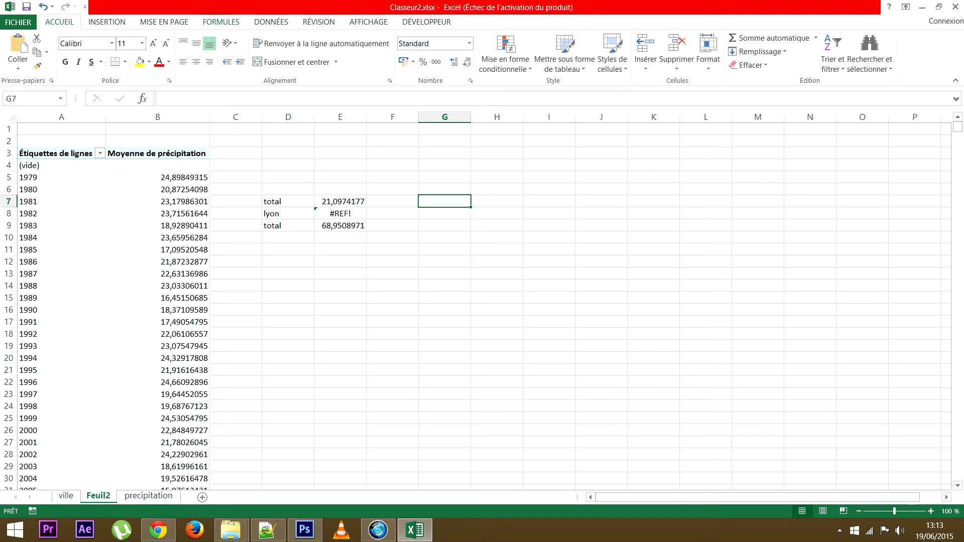
left_click(220, 21)
left_click(21, 50)
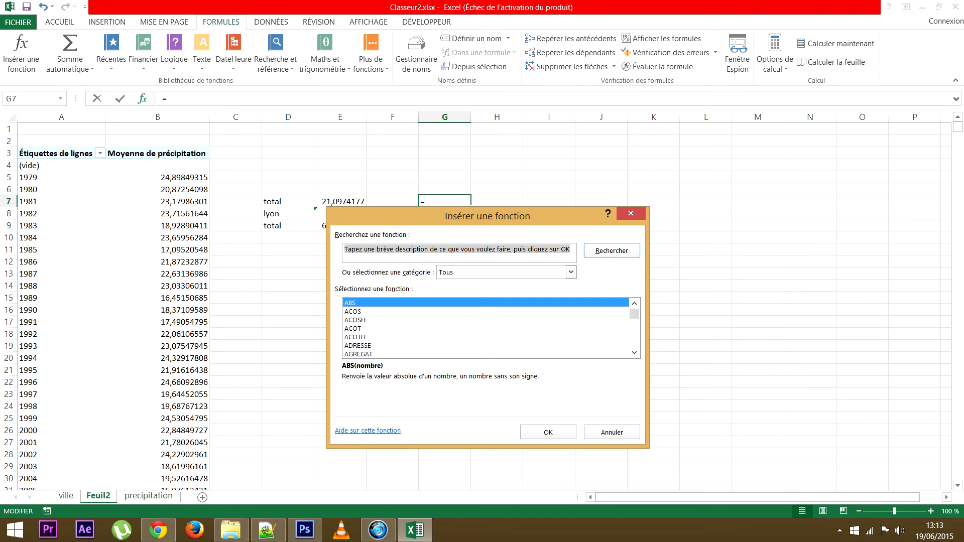
left_click(355, 337)
scroll(355, 337, "down", 1)
scroll(355, 337, "down", 1)
left_click(358, 337)
key("s")
scroll(486, 329, "down", 1)
scroll(485, 328, "down", 2)
scroll(486, 329, "down", 1)
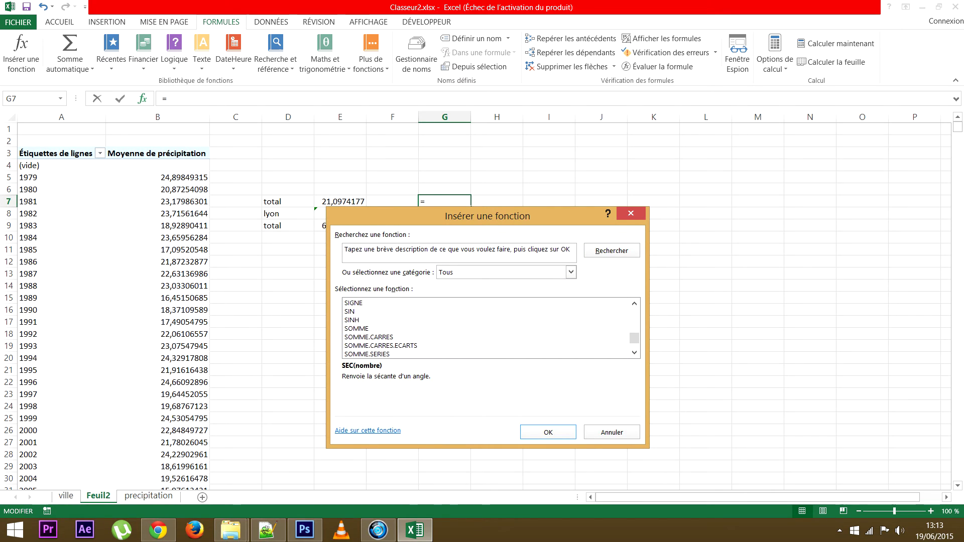
scroll(486, 328, "down", 1)
left_click(360, 337)
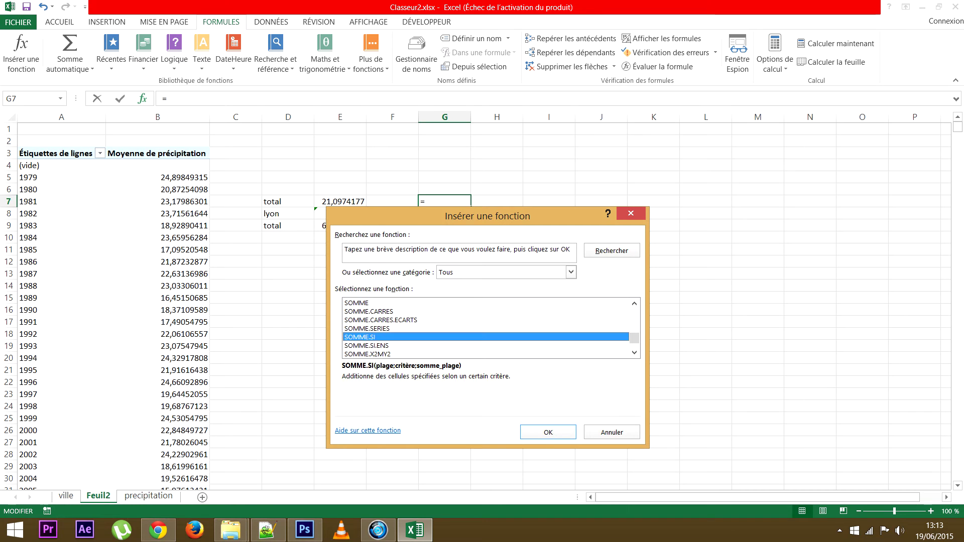
scroll(485, 328, "down", 1)
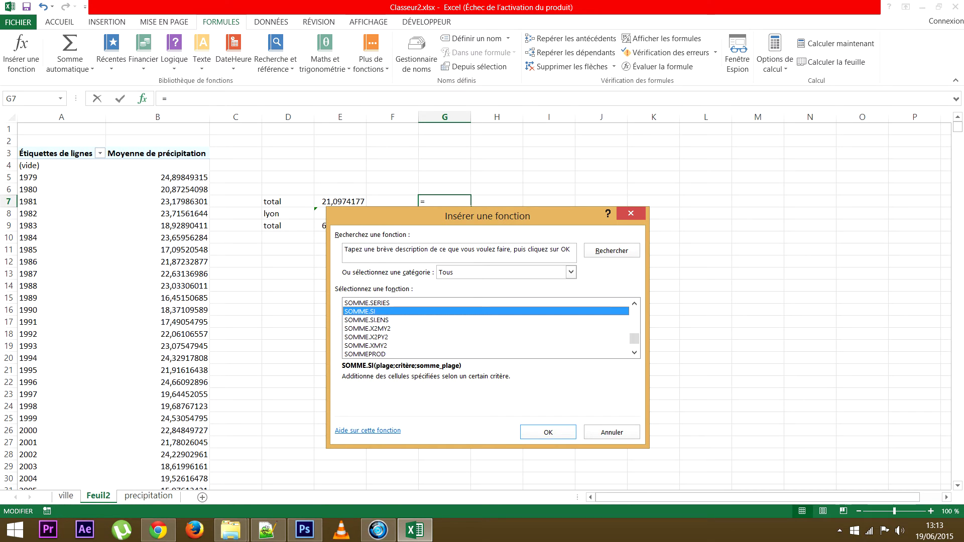
key("Down")
key("n")
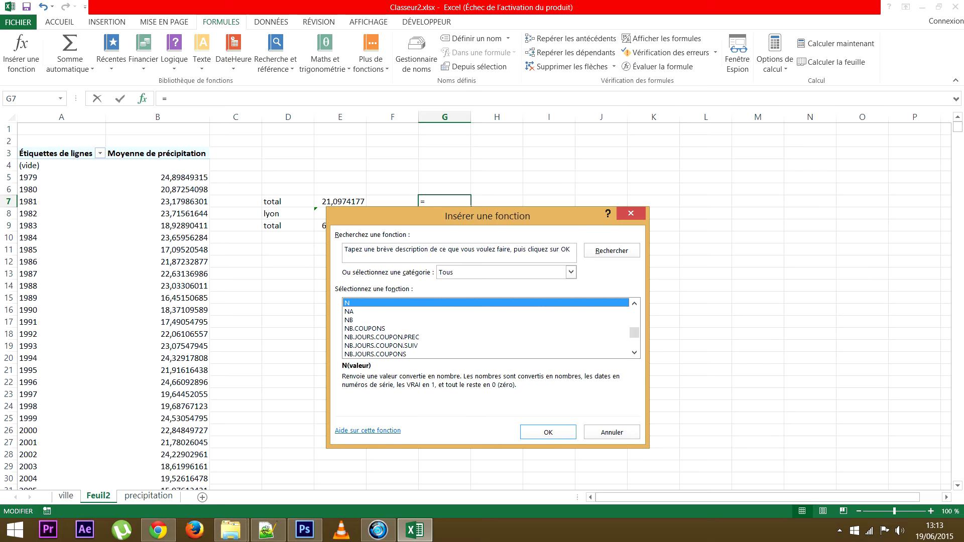
scroll(486, 328, "down", 1)
scroll(485, 329, "down", 1)
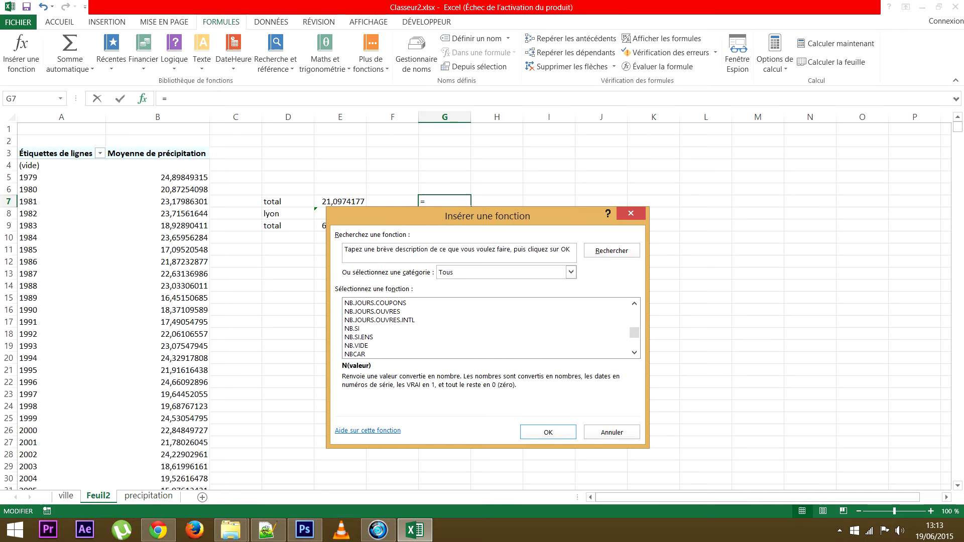
left_click(486, 328)
left_click(486, 337)
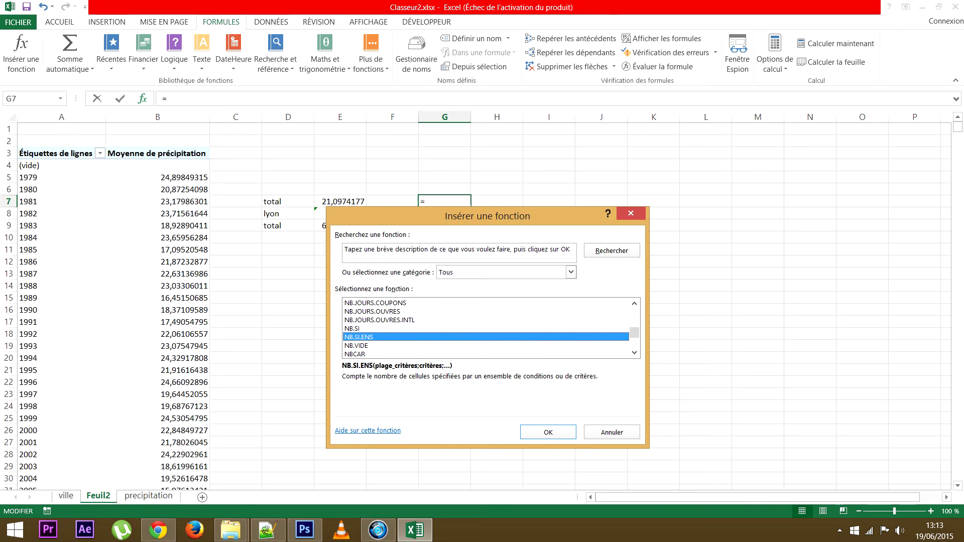
key("Down")
key("Down")
key("m")
key("o")
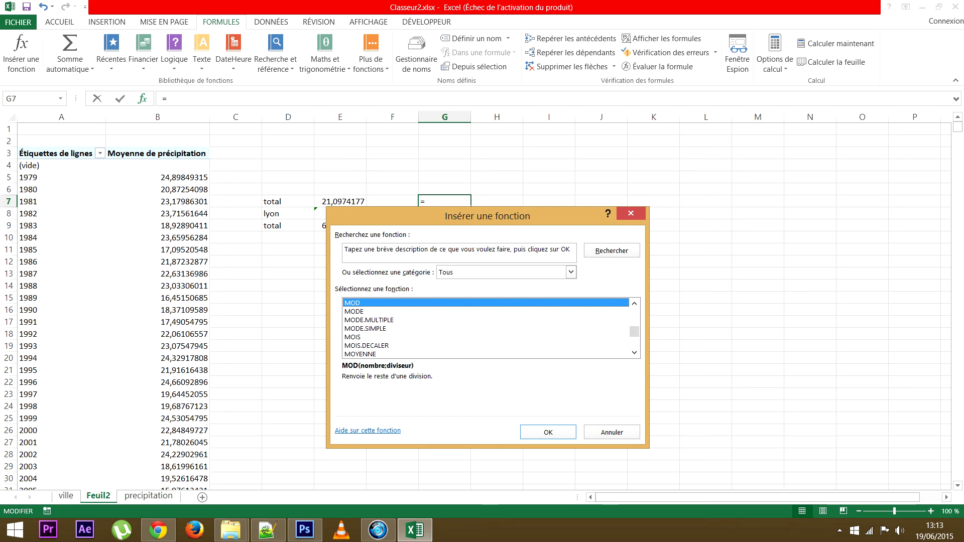
scroll(486, 328, "down", 1)
scroll(486, 329, "down", 1)
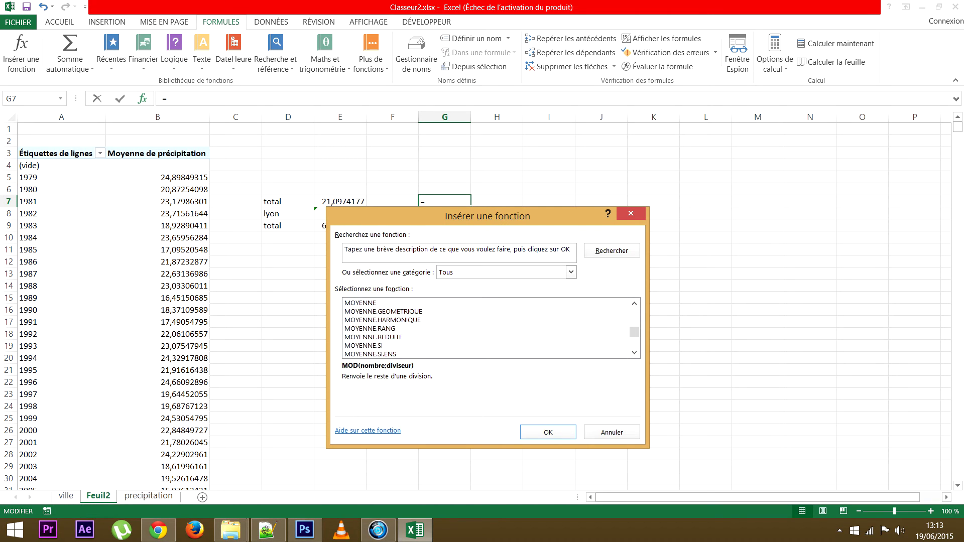
left_click(485, 345)
left_click(485, 354)
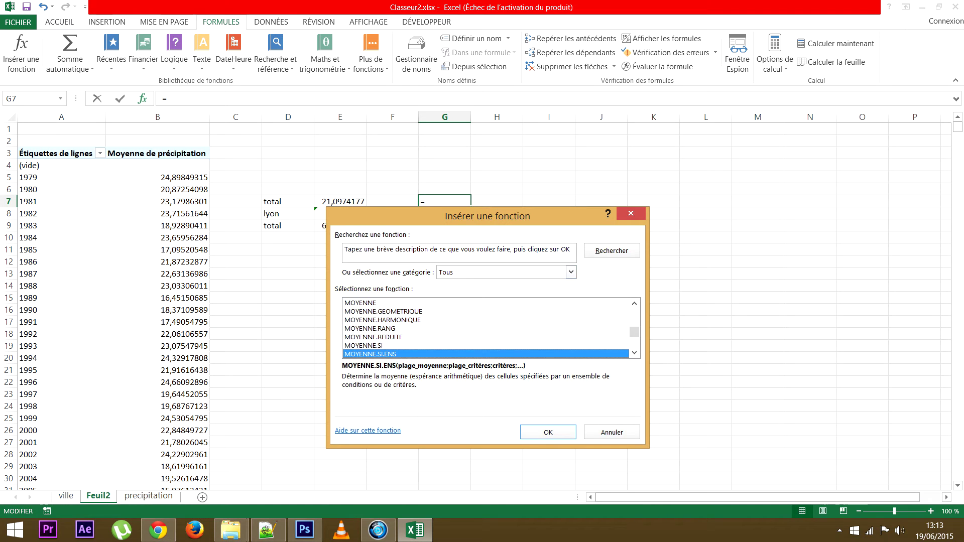
left_click(548, 432)
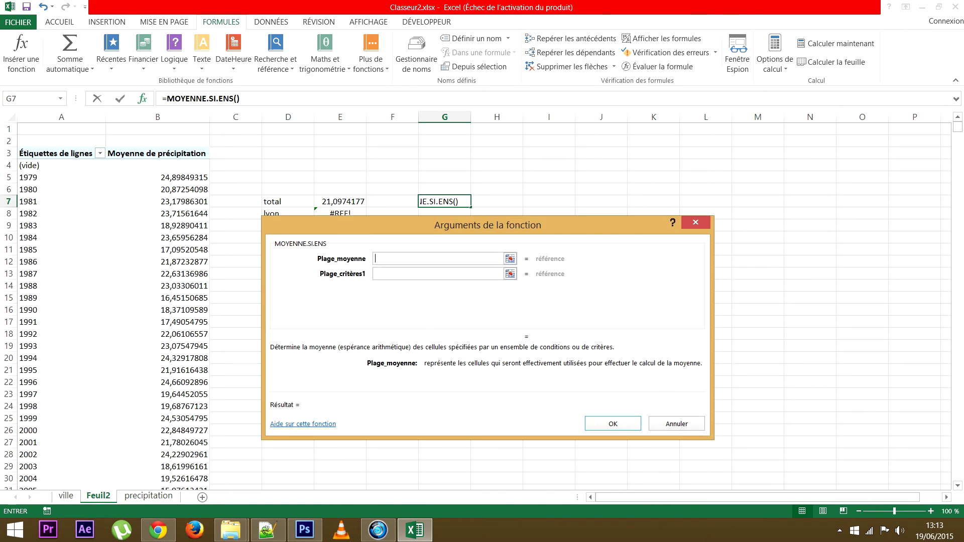
key("Escape")
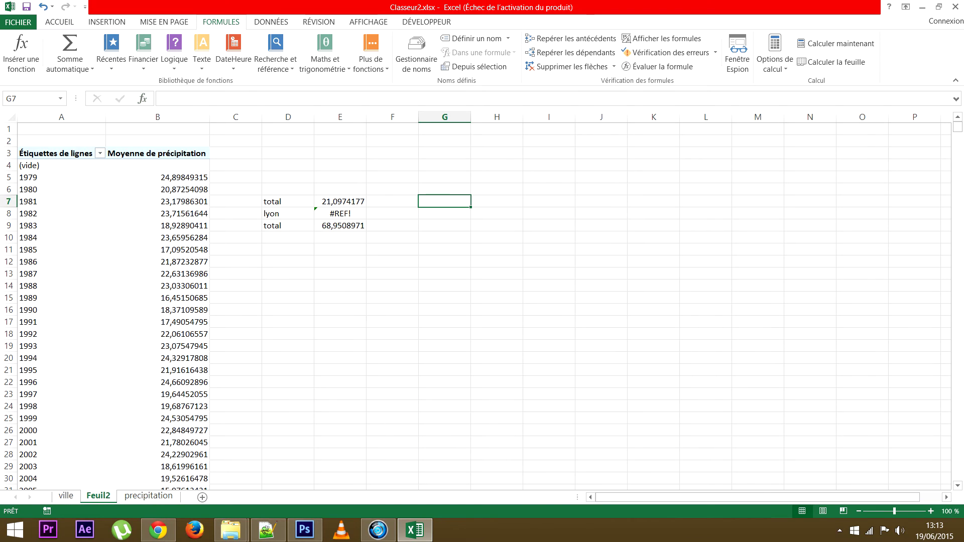